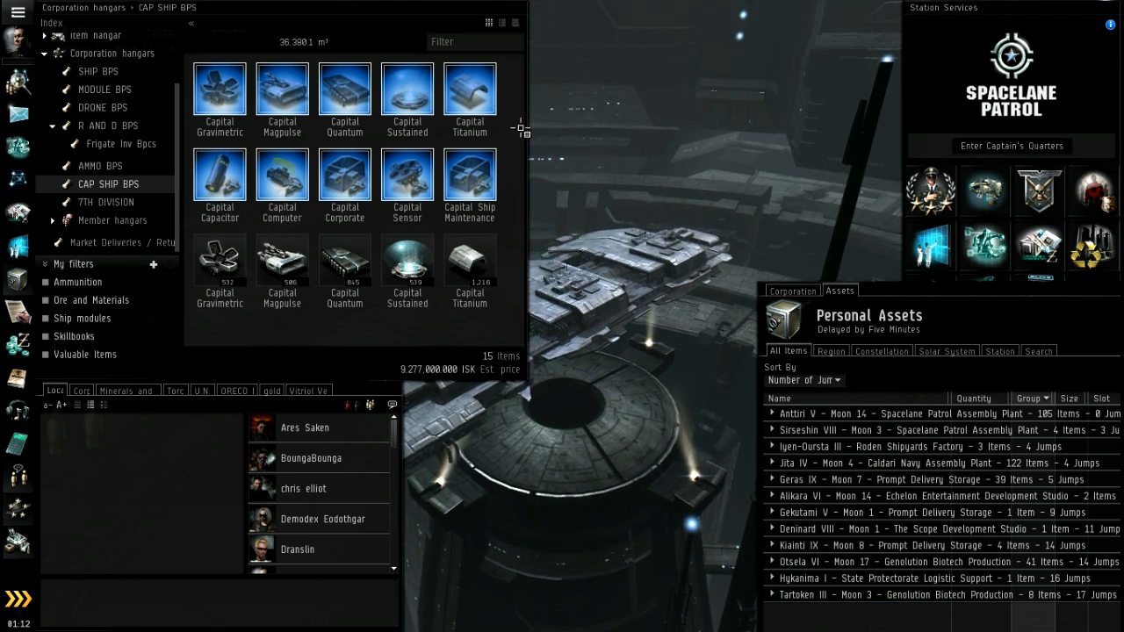
Step: Bring up the action menu for the Capital Titanium Diborite Armor Plate blueprint in CAP SHIP BPS
right_click(479, 101)
Step: Show the Capital Titanium blueprint's attributes (material 14, productivity 5), moving its window aside
left_click(509, 109)
left_click_drag(540, 77, 784, 37)
left_click(562, 114)
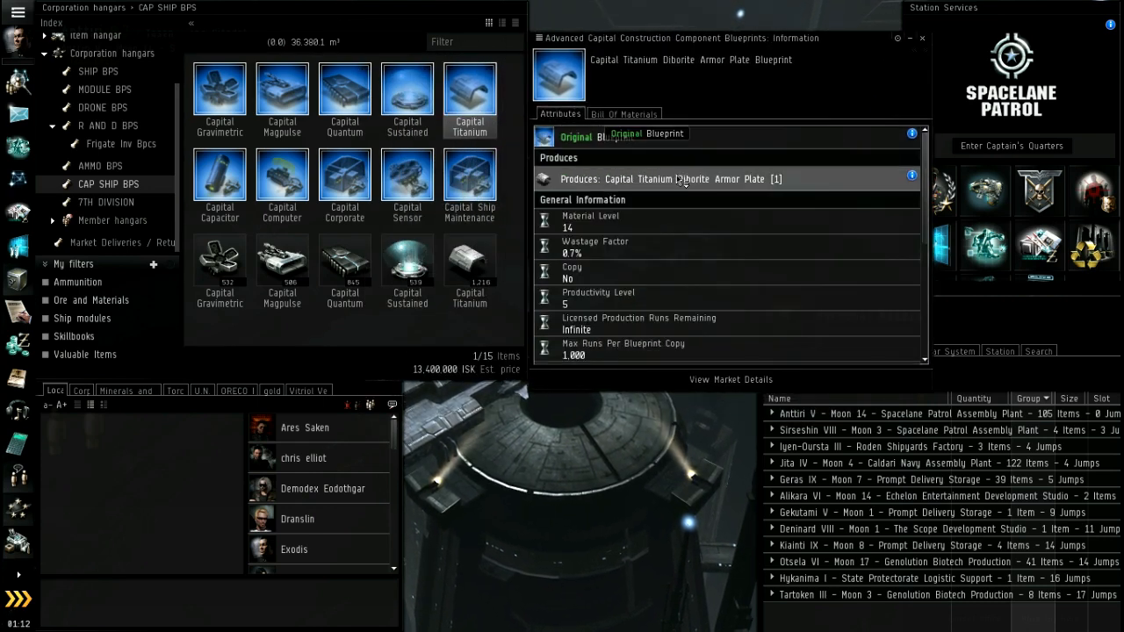
Step: From the R AND D BPS hangar, show info on the Medium Capacitor Booster I blueprint copy
left_click(108, 125)
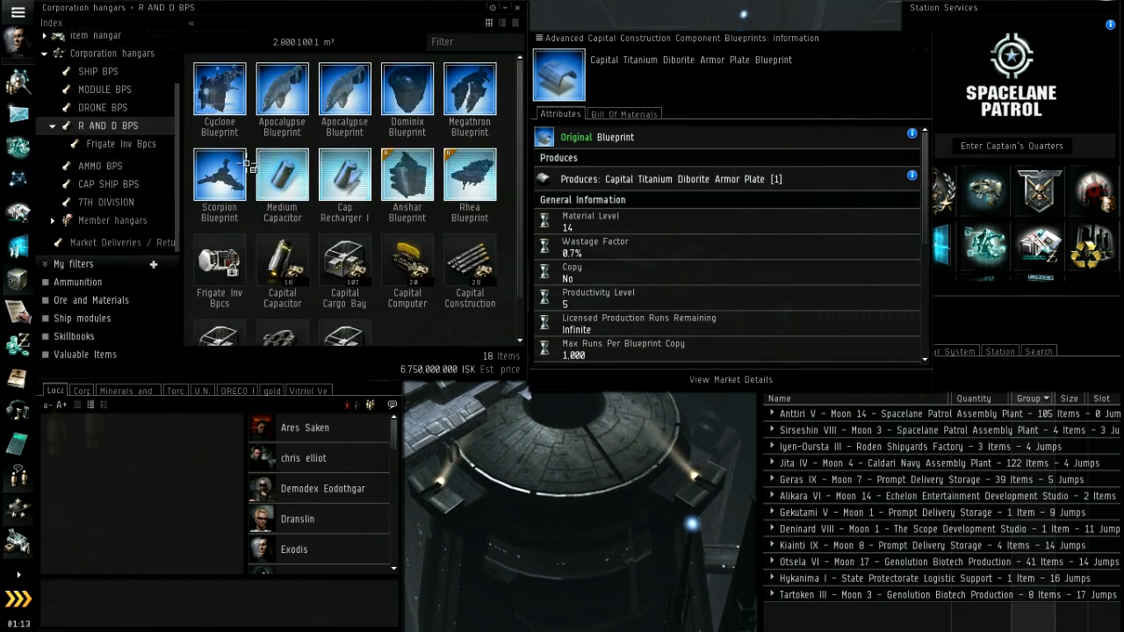
right_click(290, 176)
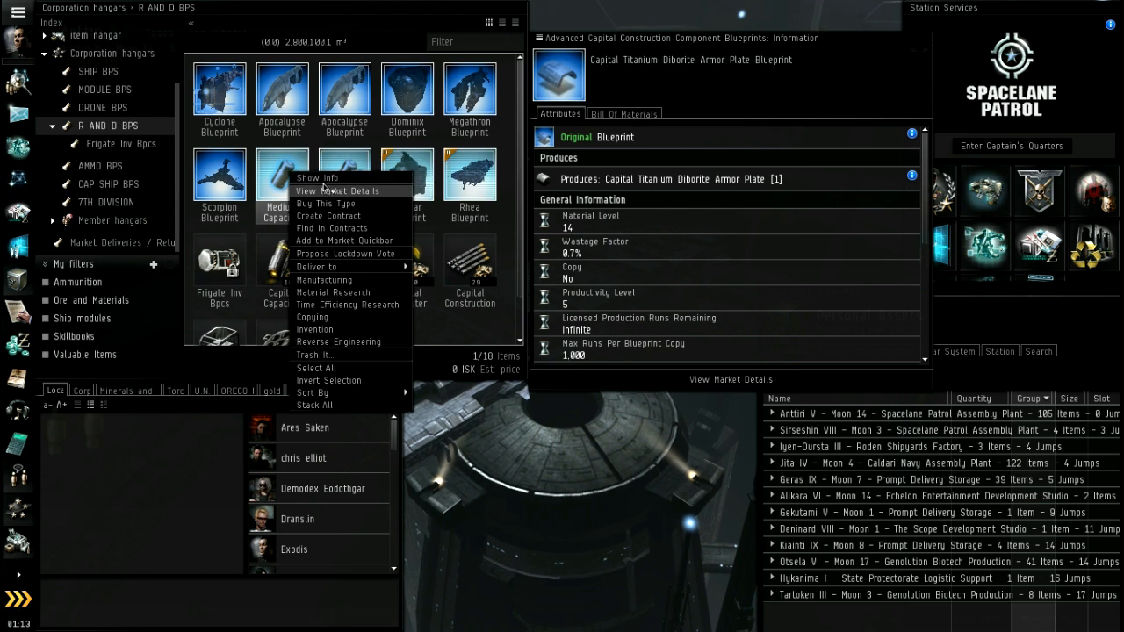
left_click(316, 178)
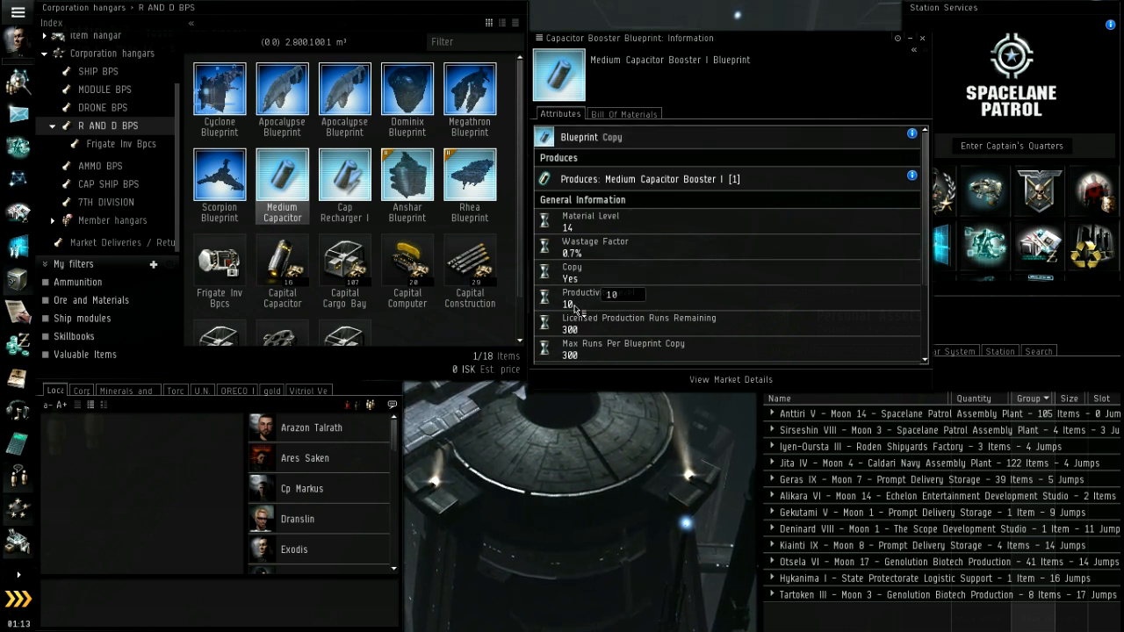
scroll(611, 330, "down", 1)
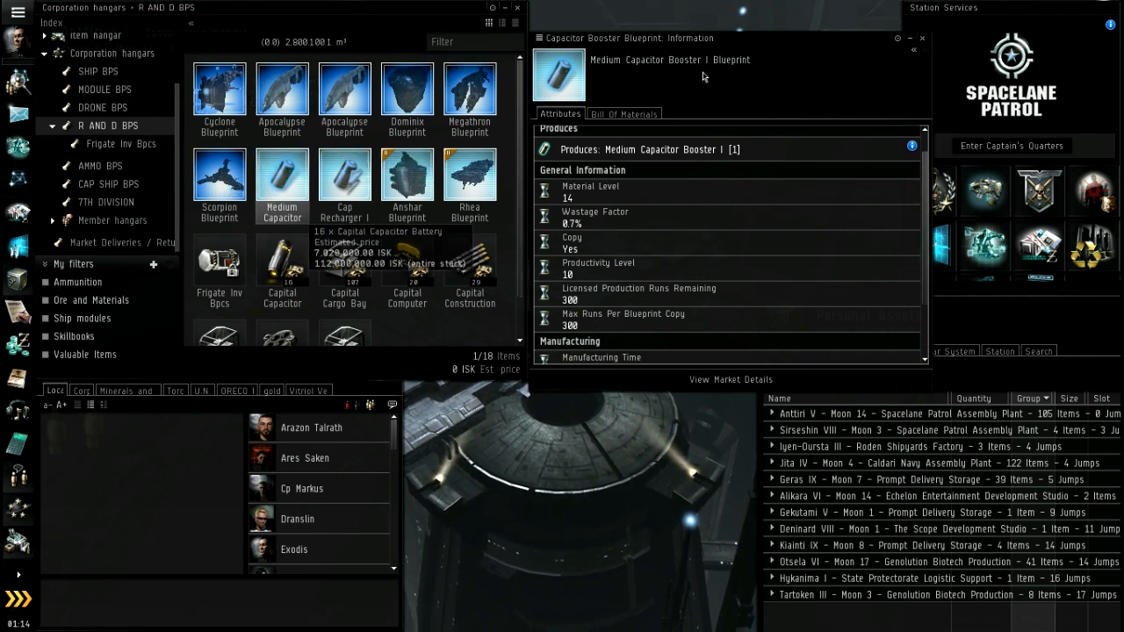
scroll(738, 230, "down", 1)
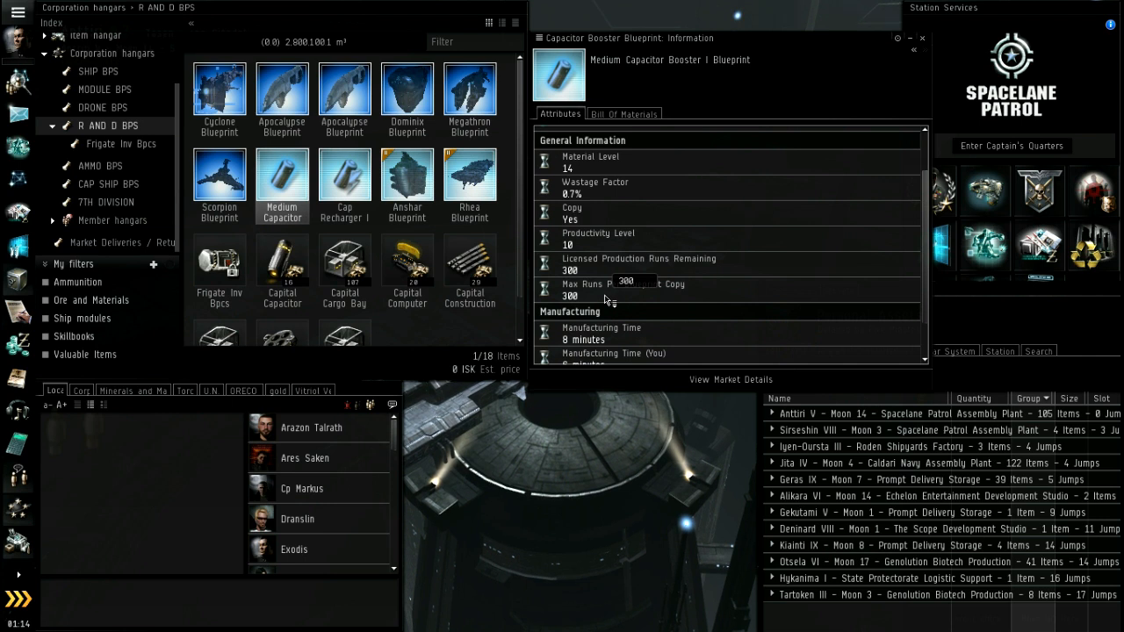
scroll(725, 226, "up", 3)
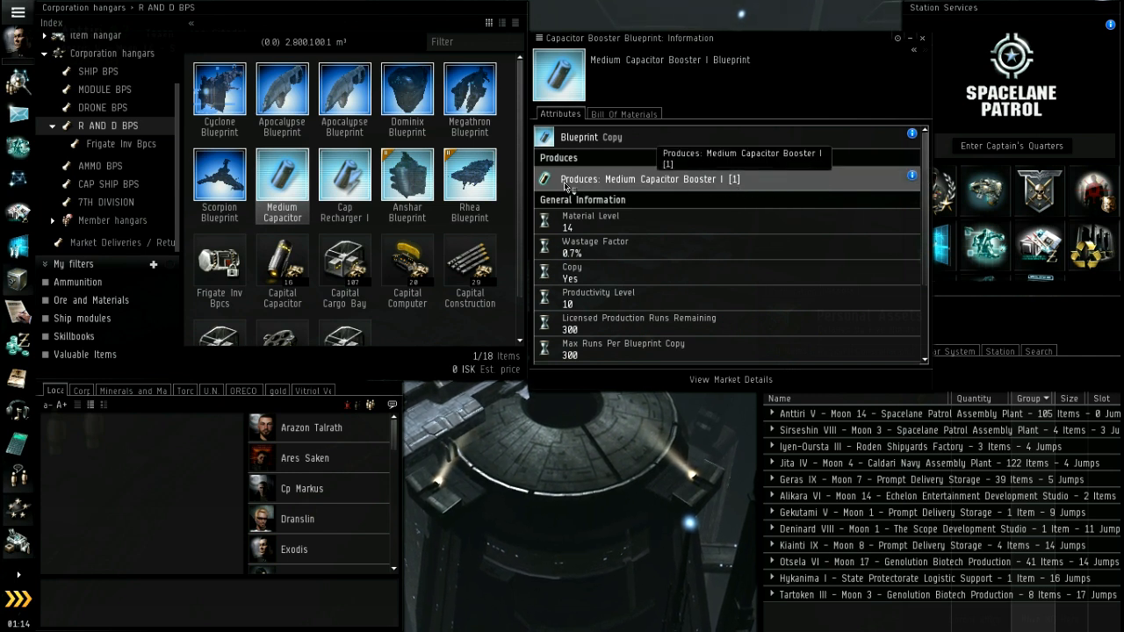
scroll(720, 199, "down", 3)
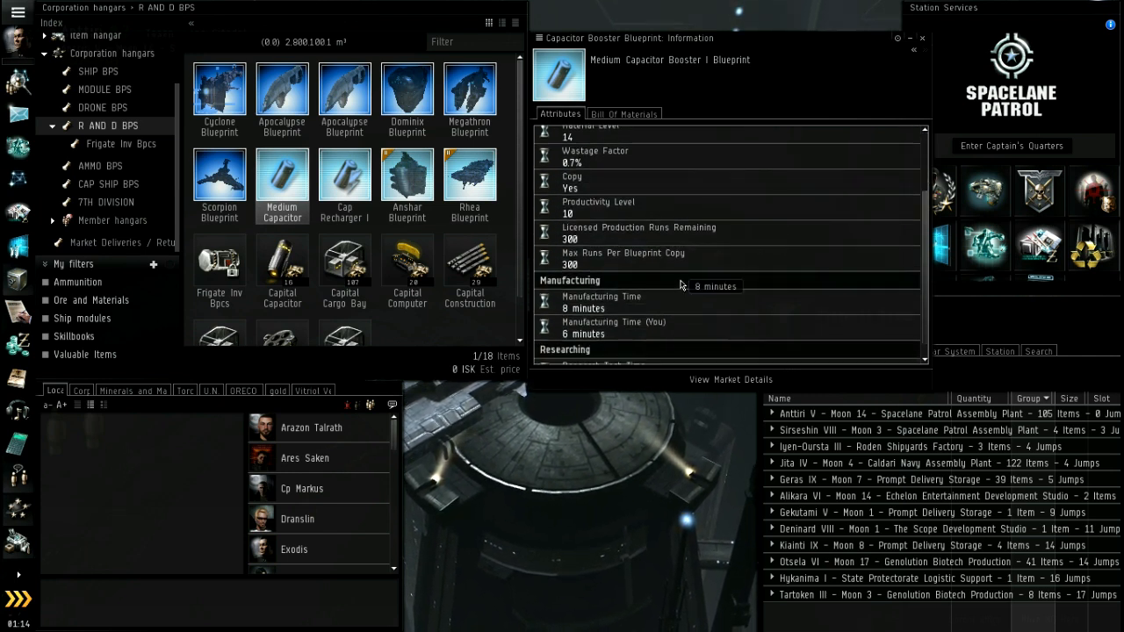
scroll(742, 204, "up", 3)
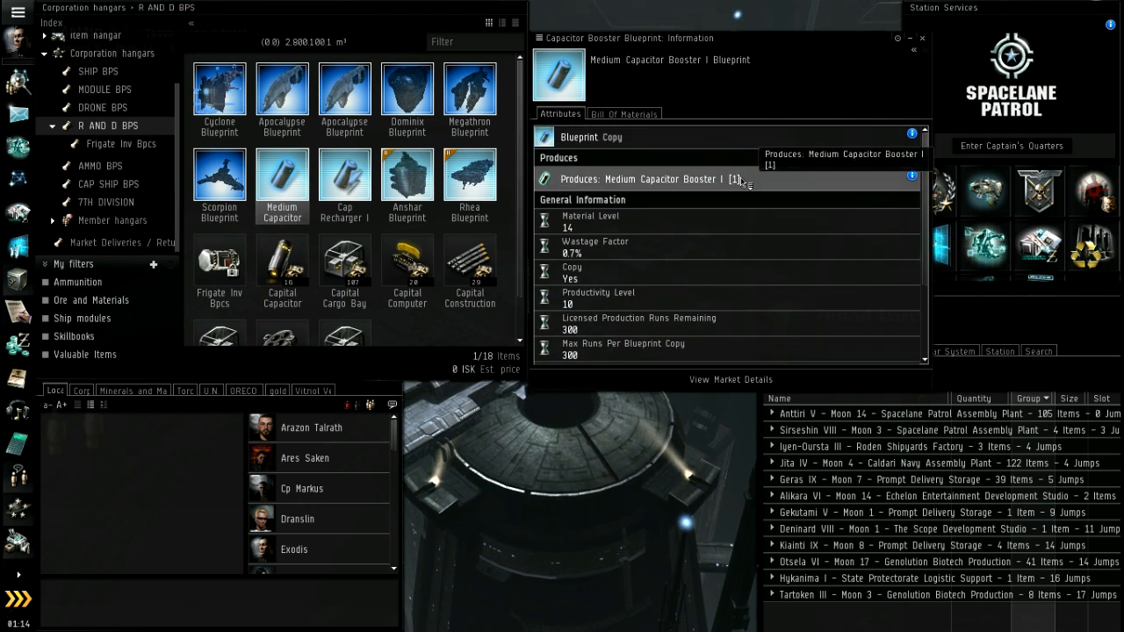
Step: Show the Medium Capacitor Booster I bill of materials: Industry I plus five minerals
left_click(625, 114)
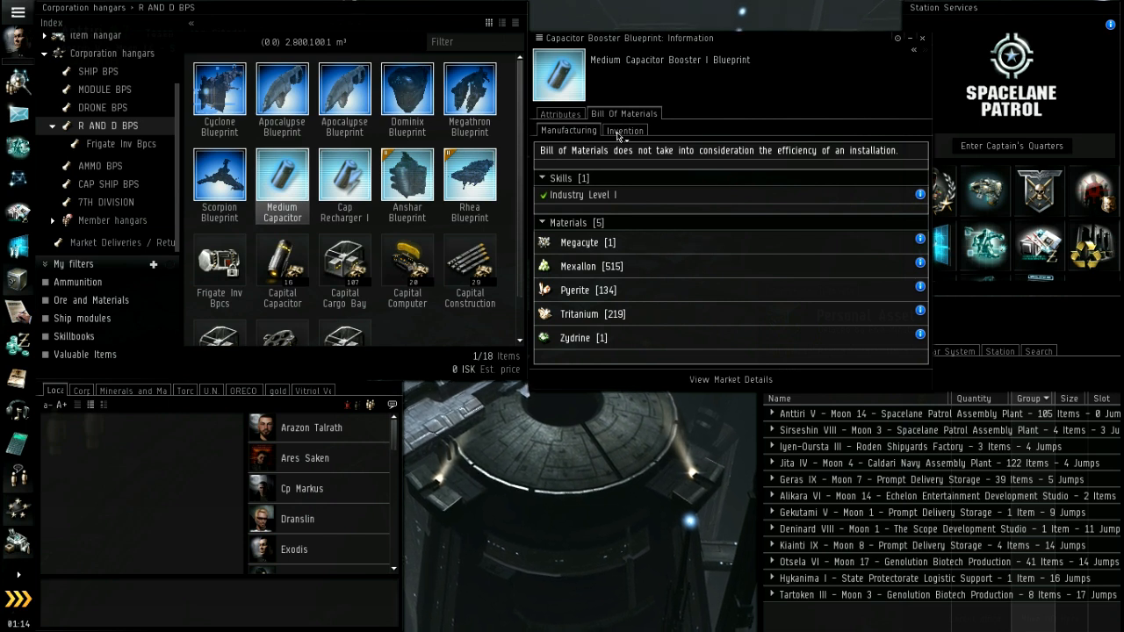
left_click(624, 131)
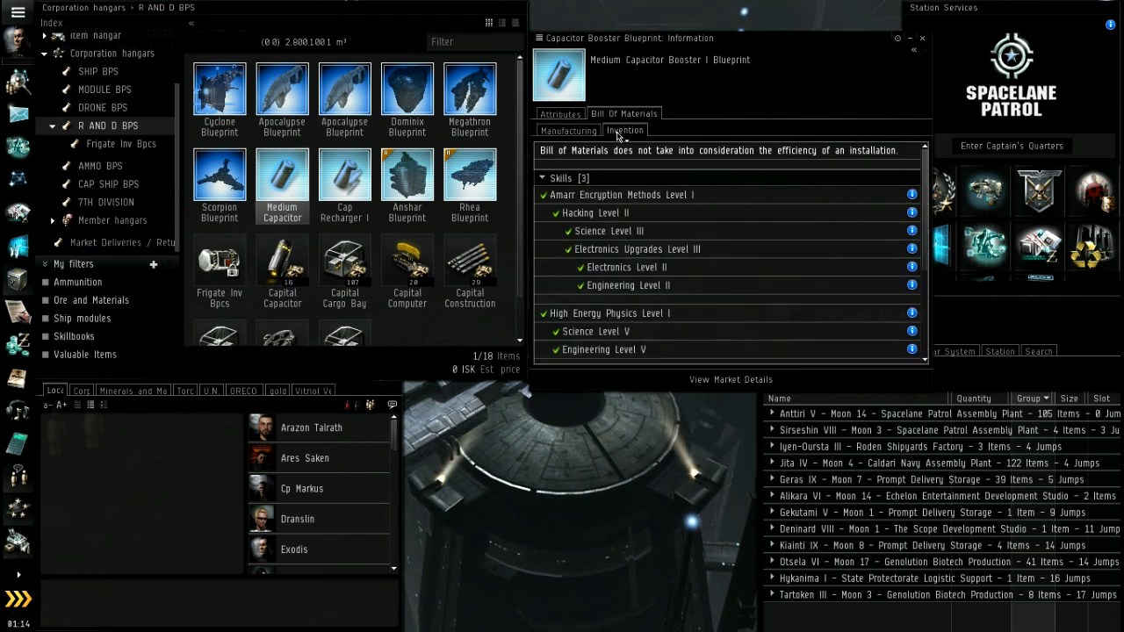
scroll(667, 224, "down", 5)
scroll(668, 223, "up", 5)
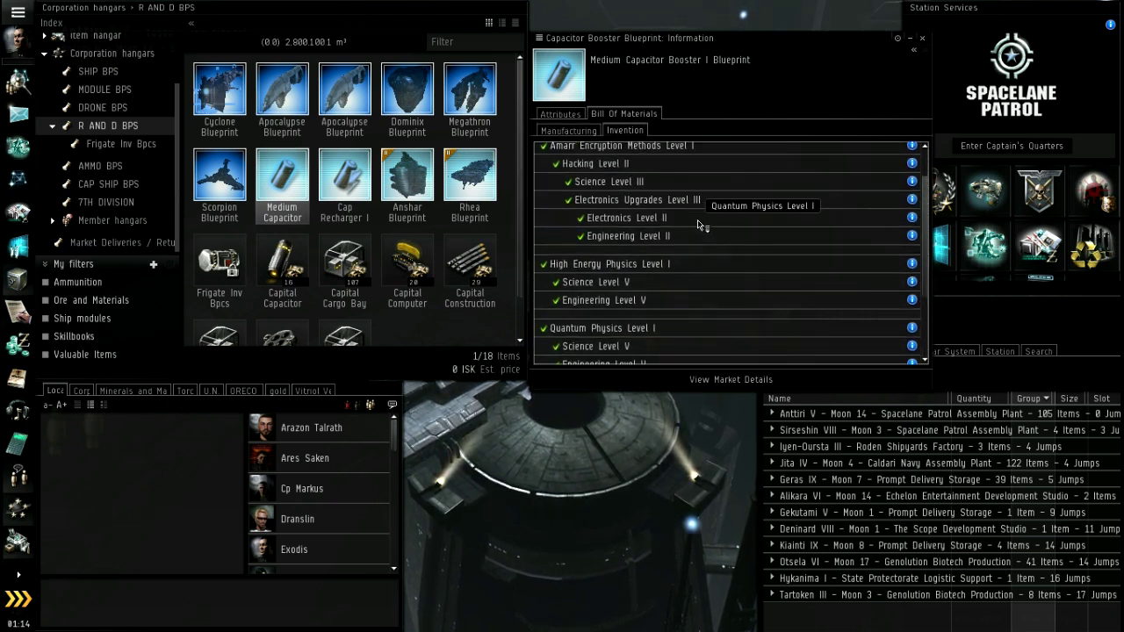
left_click(575, 130)
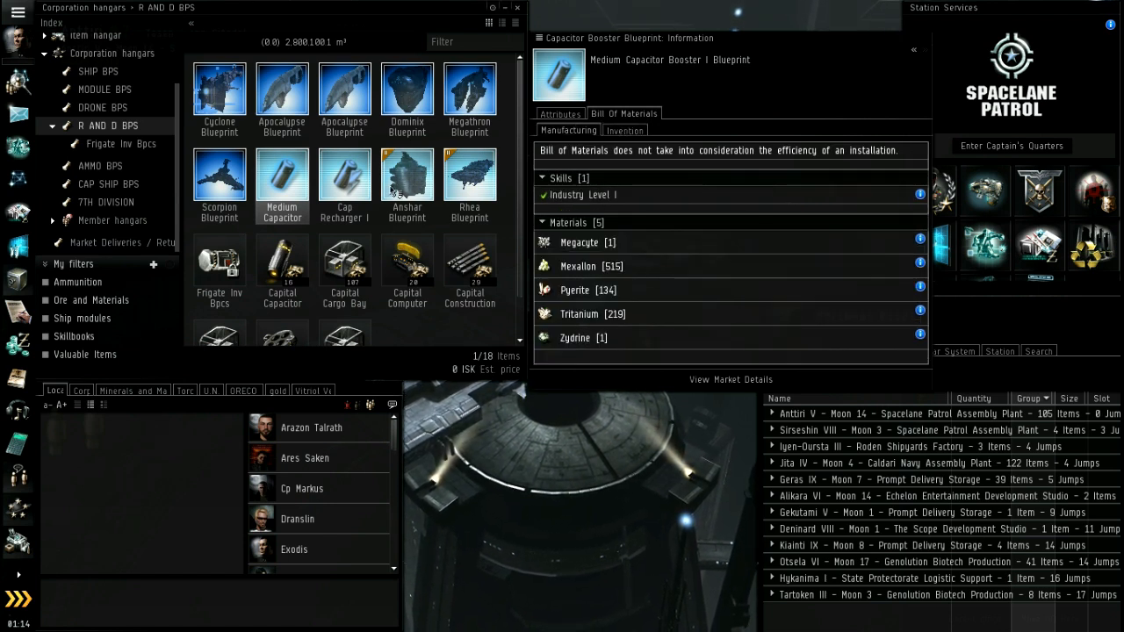
mouse_move(220, 176)
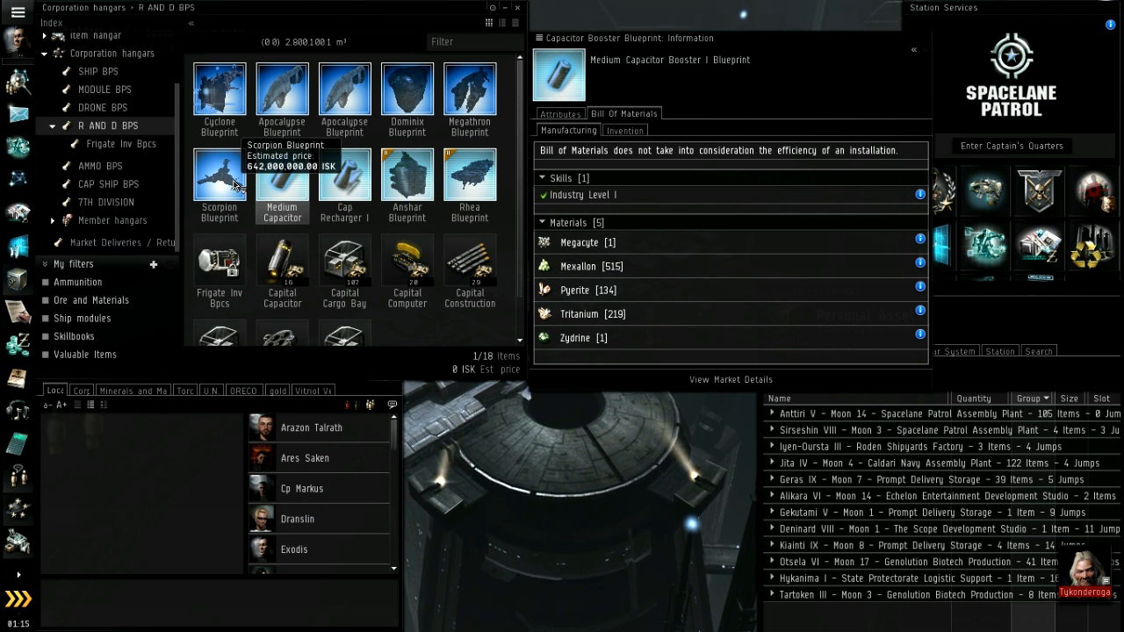
right_click(238, 184)
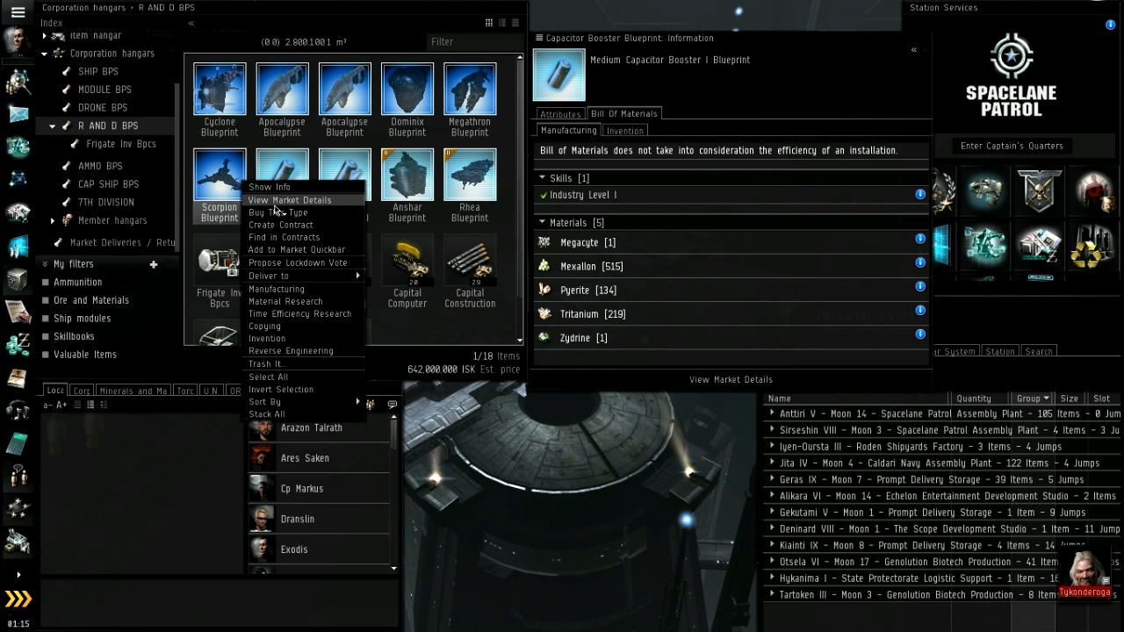
Step: View the Scorpion Blueprint's regional market listings and its details, closing the Medium Capacitor info
left_click(288, 201)
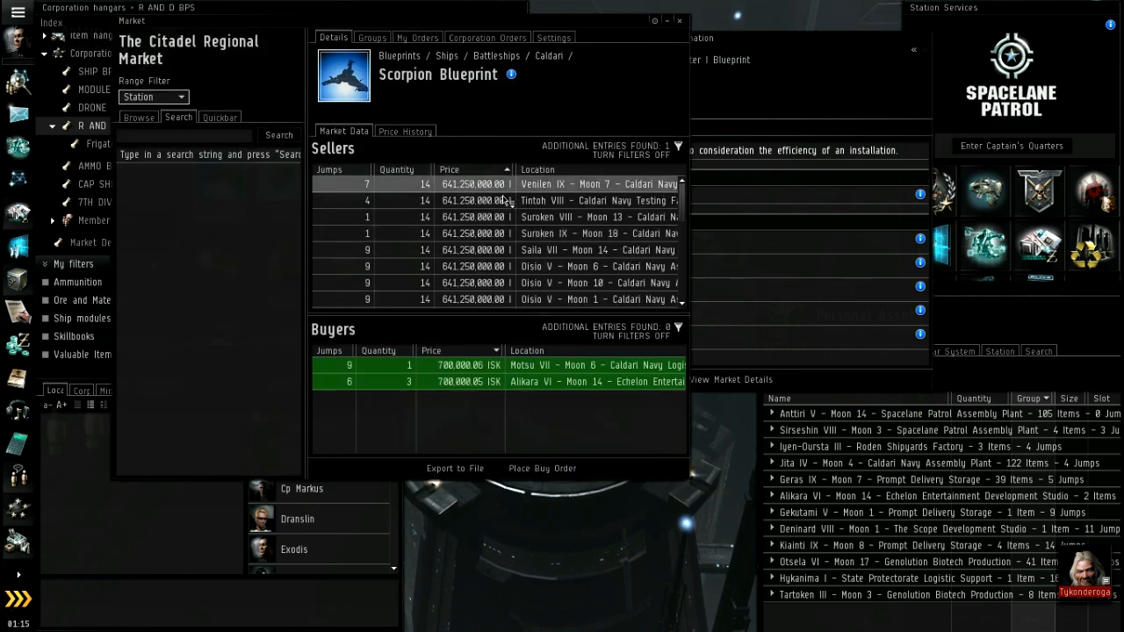
scroll(509, 237, "down", 3)
scroll(510, 237, "up", 3)
scroll(526, 242, "down", 3)
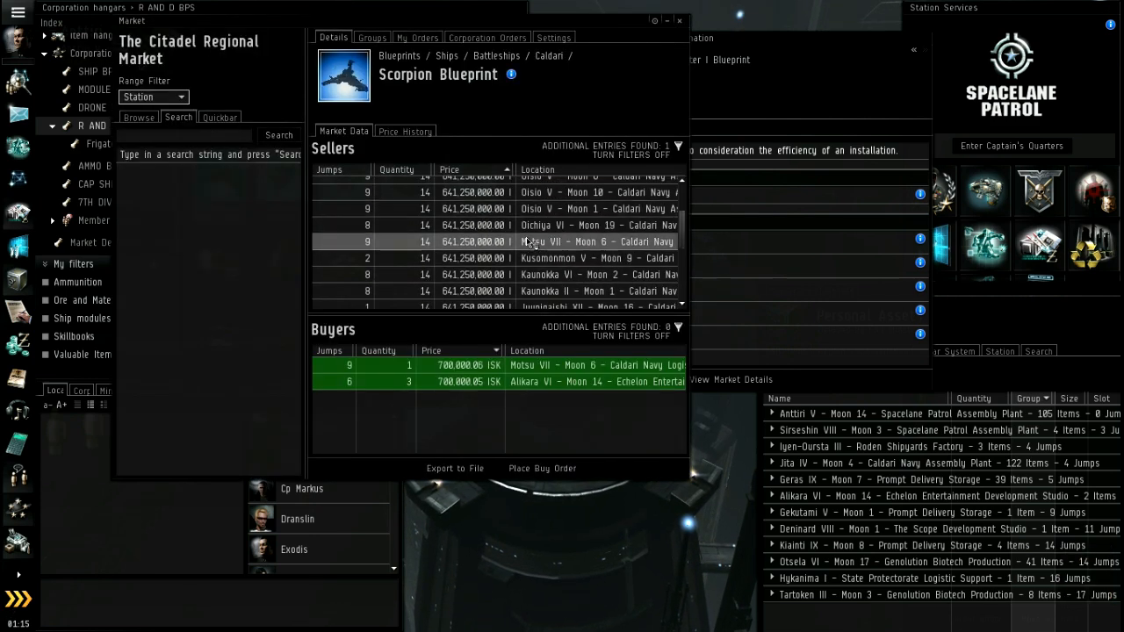
scroll(527, 242, "up", 2)
scroll(526, 242, "up", 2)
scroll(538, 238, "up", 3)
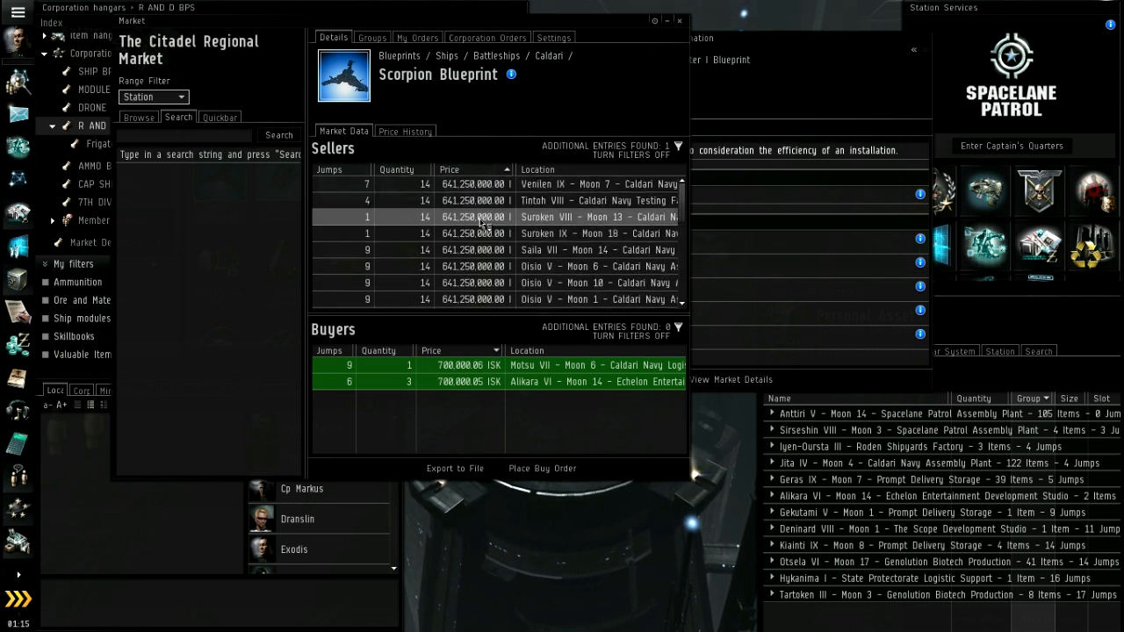
left_click(512, 76)
left_click(560, 114)
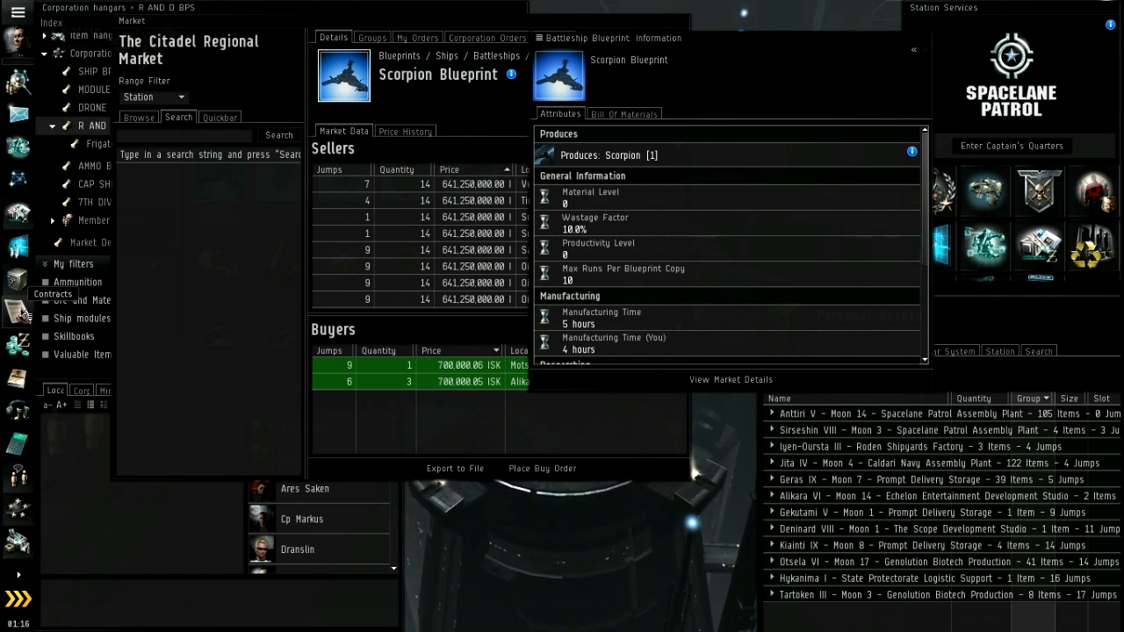
Step: Close the market windows and show the Scorpion original blueprint's info from the hangar
left_click(922, 43)
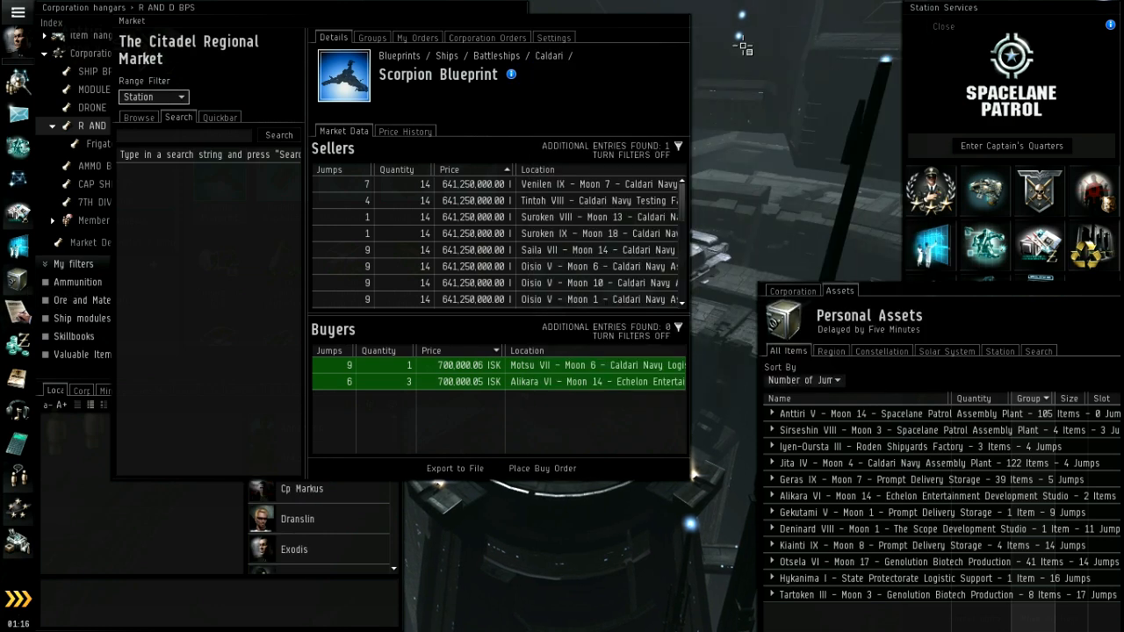
left_click(681, 20)
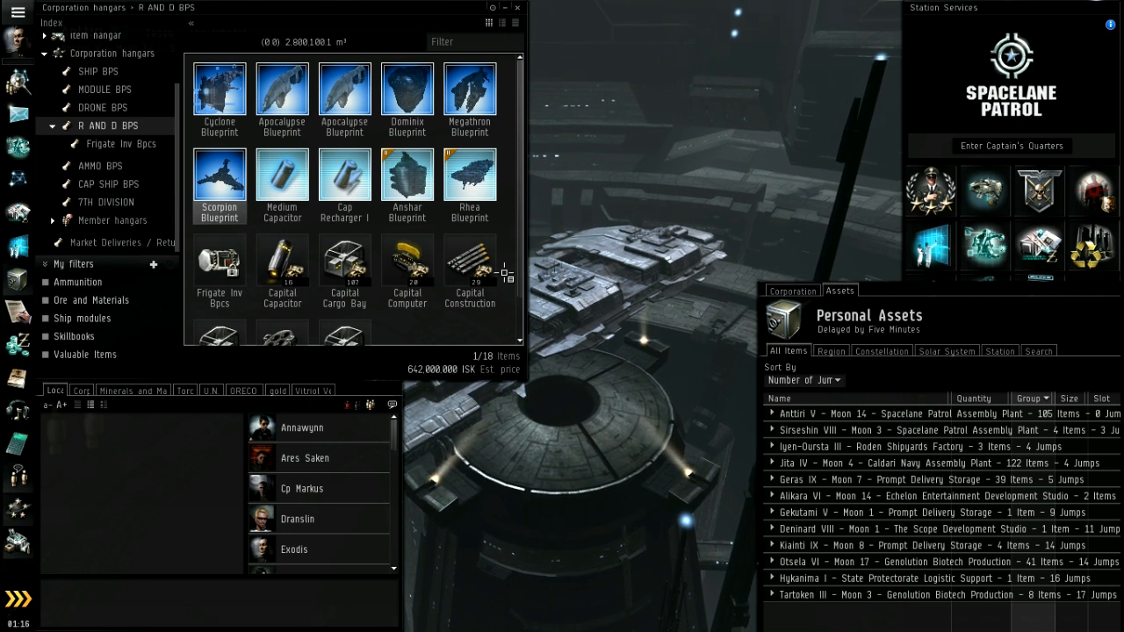
mouse_move(219, 180)
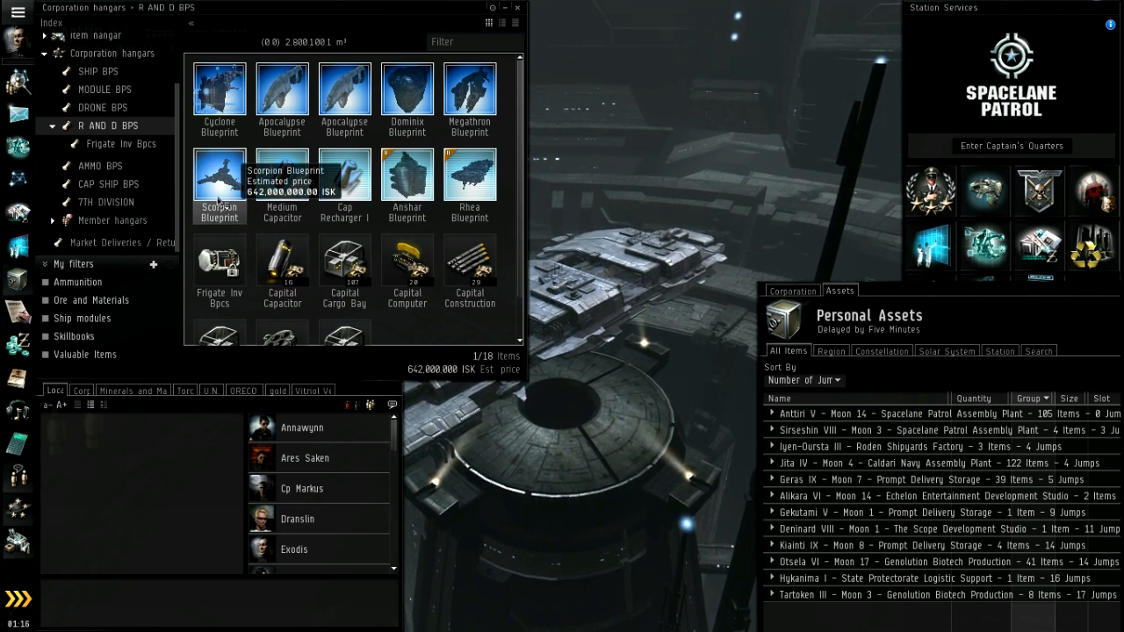
double_click(219, 175)
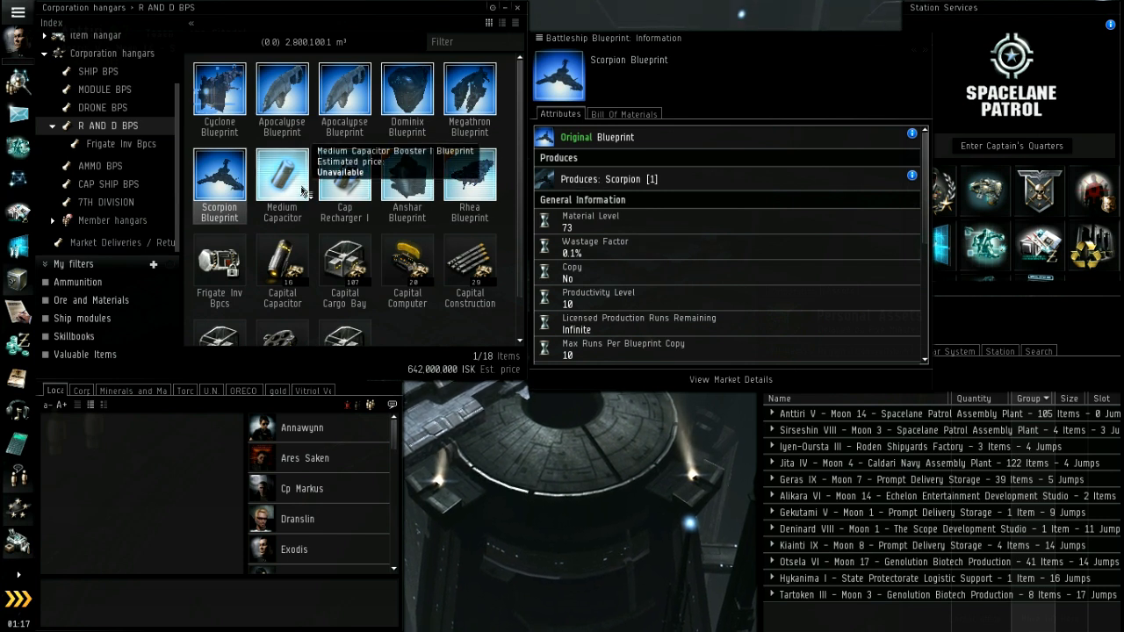
mouse_move(220, 180)
right_click(231, 183)
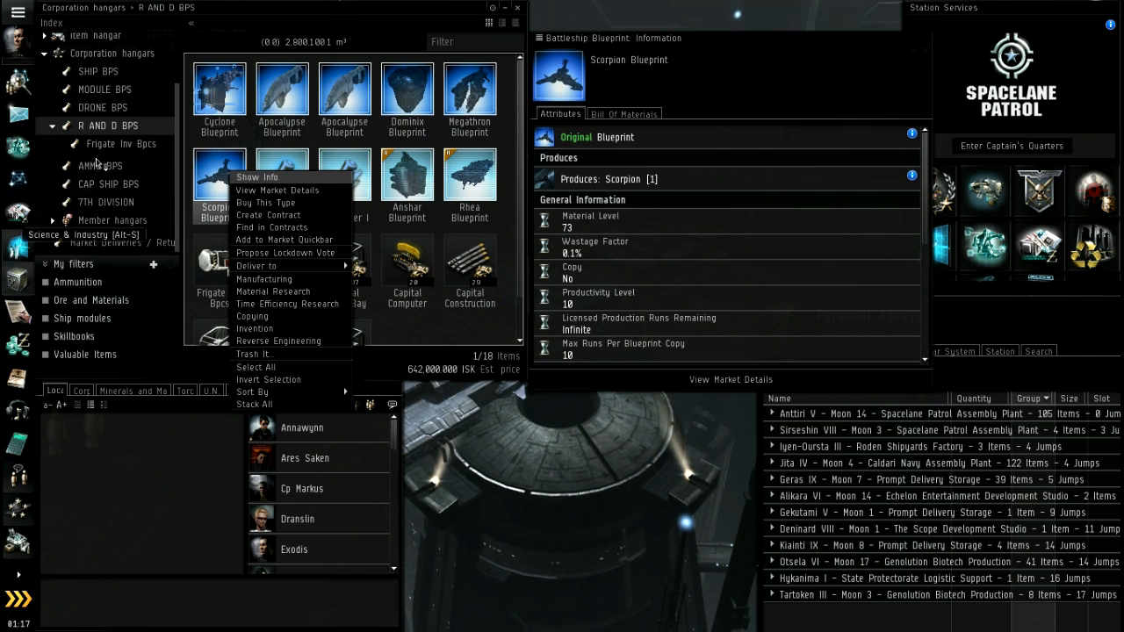
left_click(276, 190)
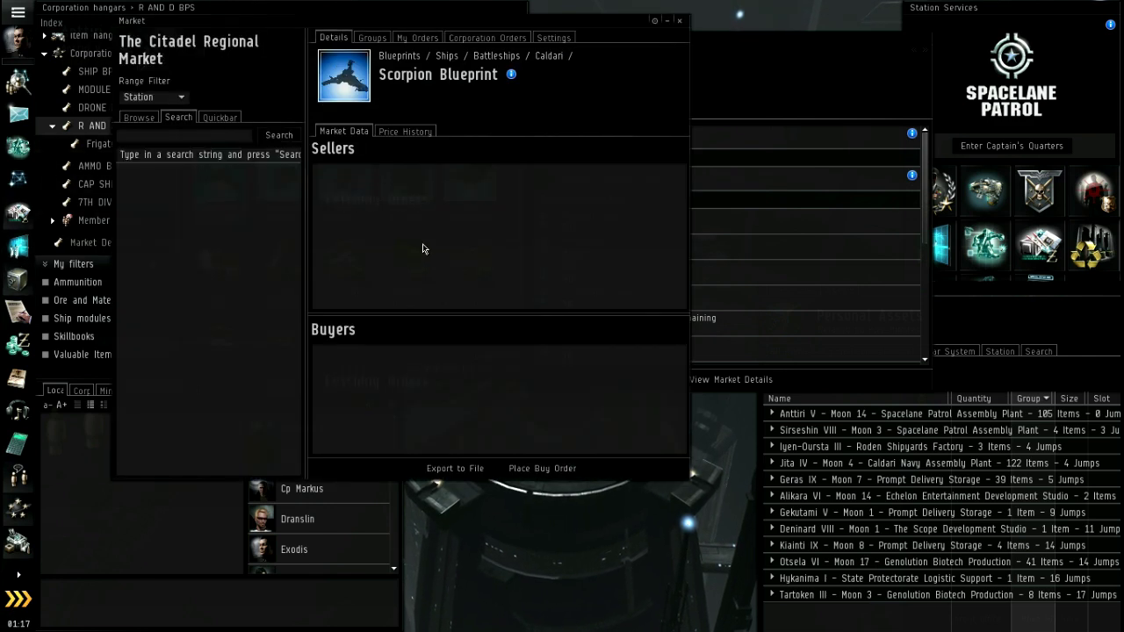
left_click(512, 76)
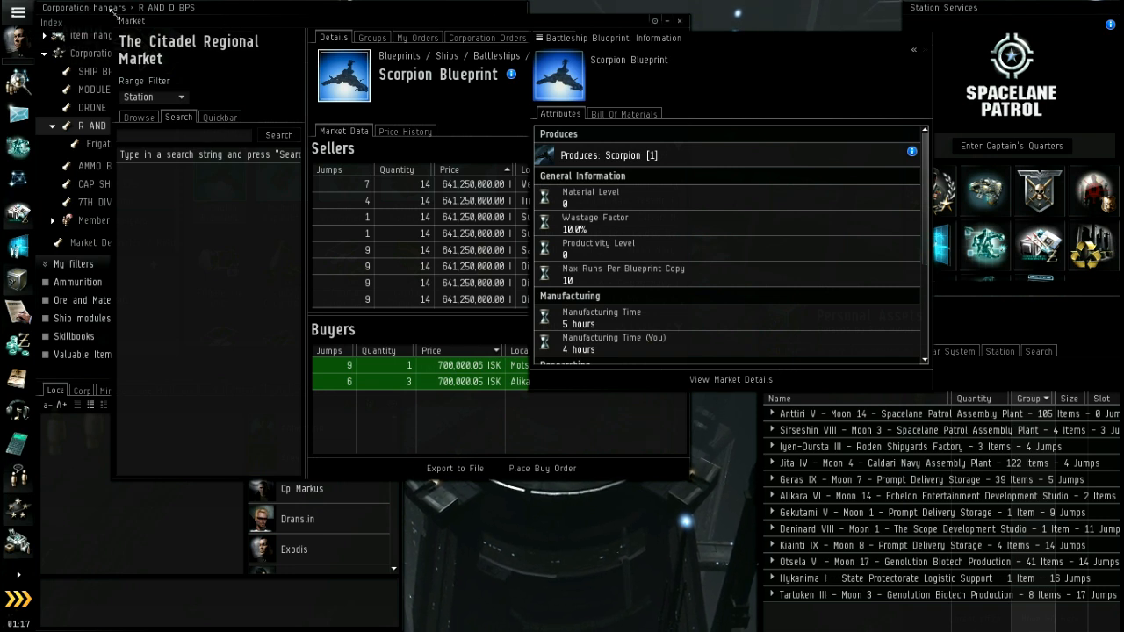
key("Escape")
type("rocket laun")
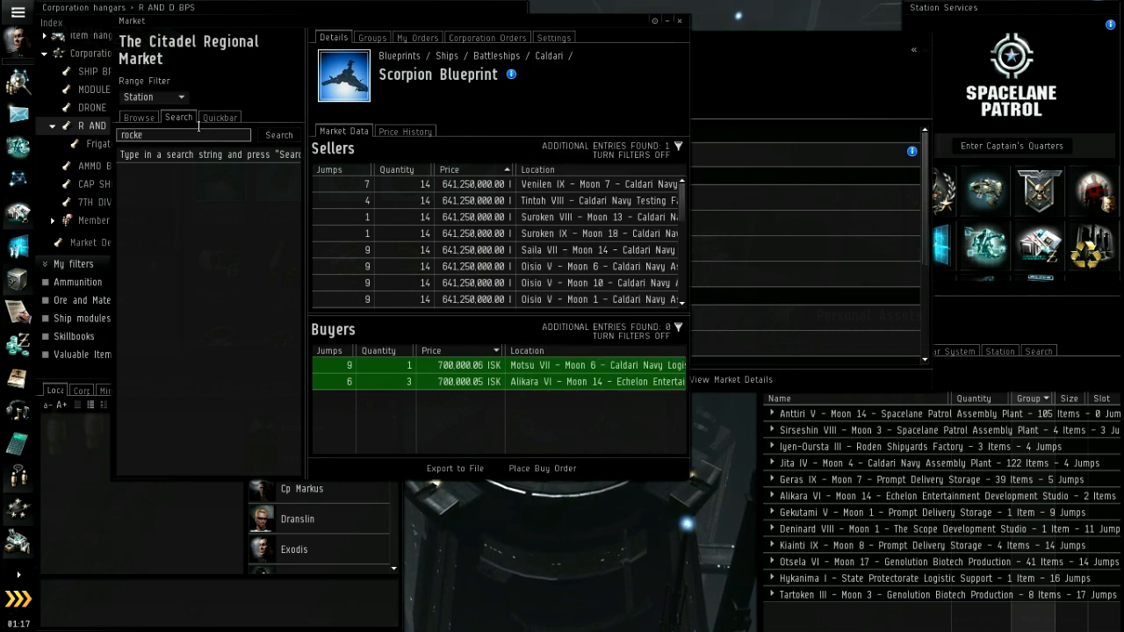
key("BackSpace")
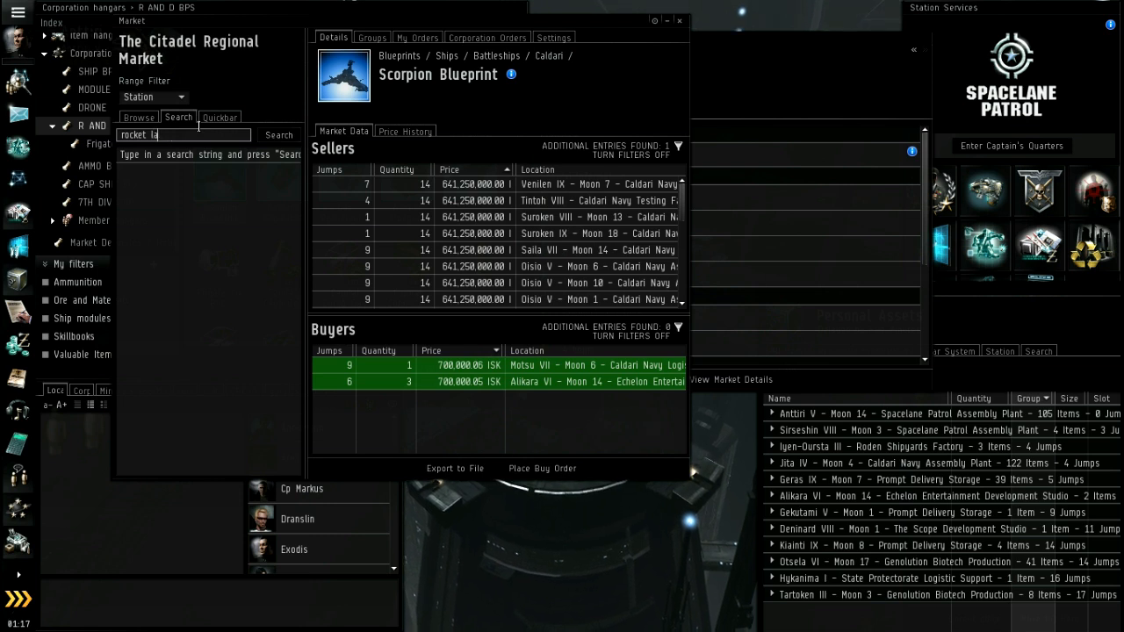
type("ncher")
key("Return")
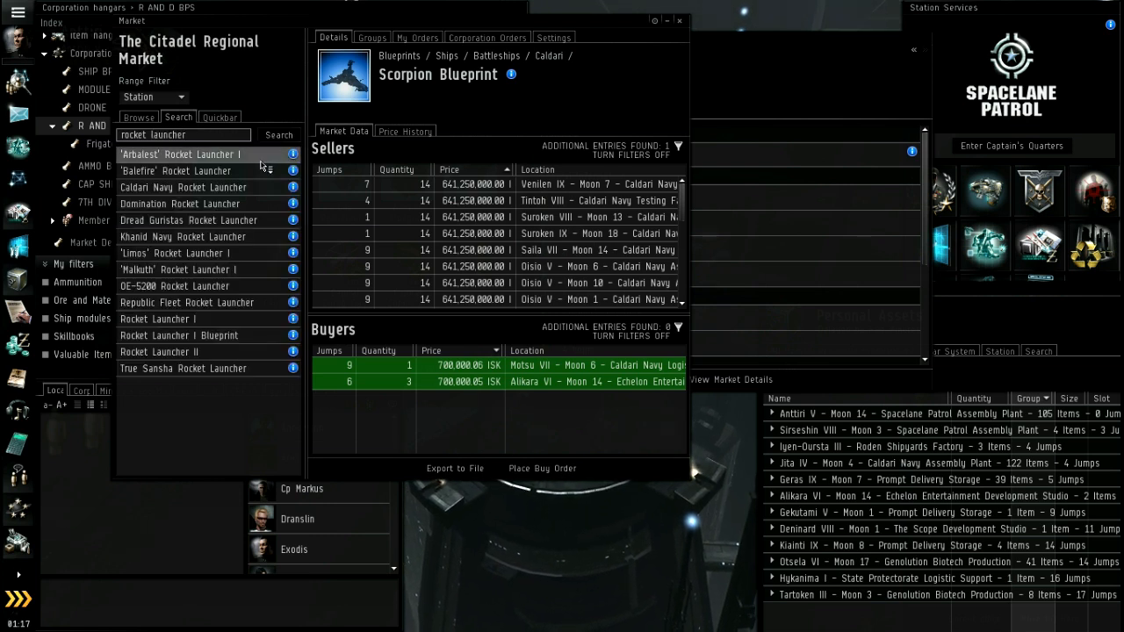
left_click(292, 336)
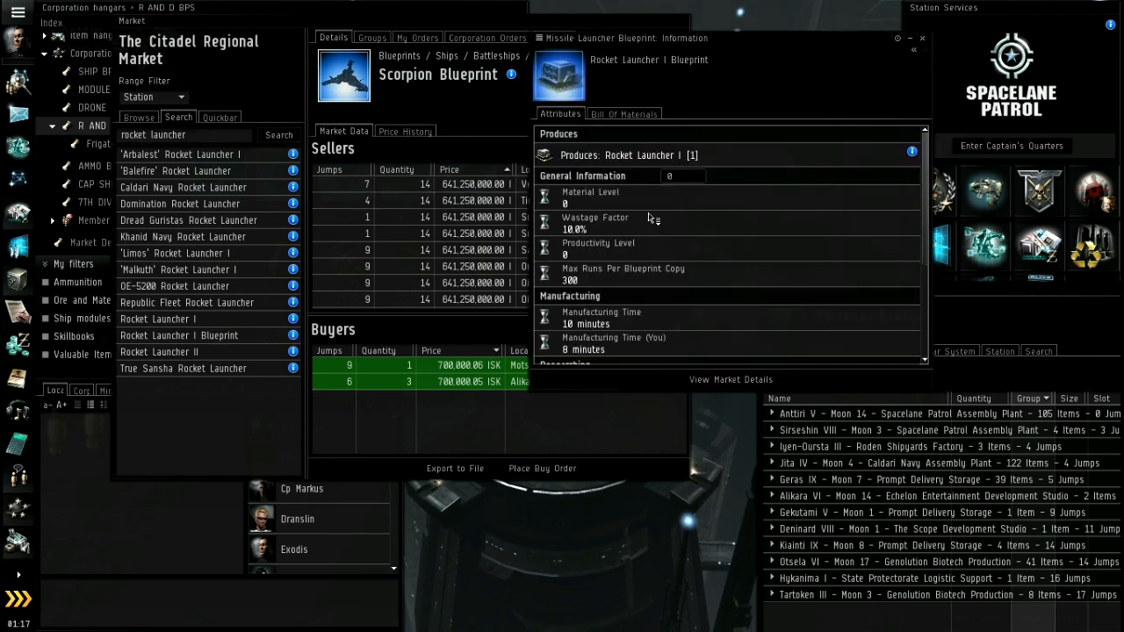
left_click(923, 41)
Step: Close the market and show the Scorpion Blueprint's attributes: material level 73, 0.1% waste, research times
left_click(683, 24)
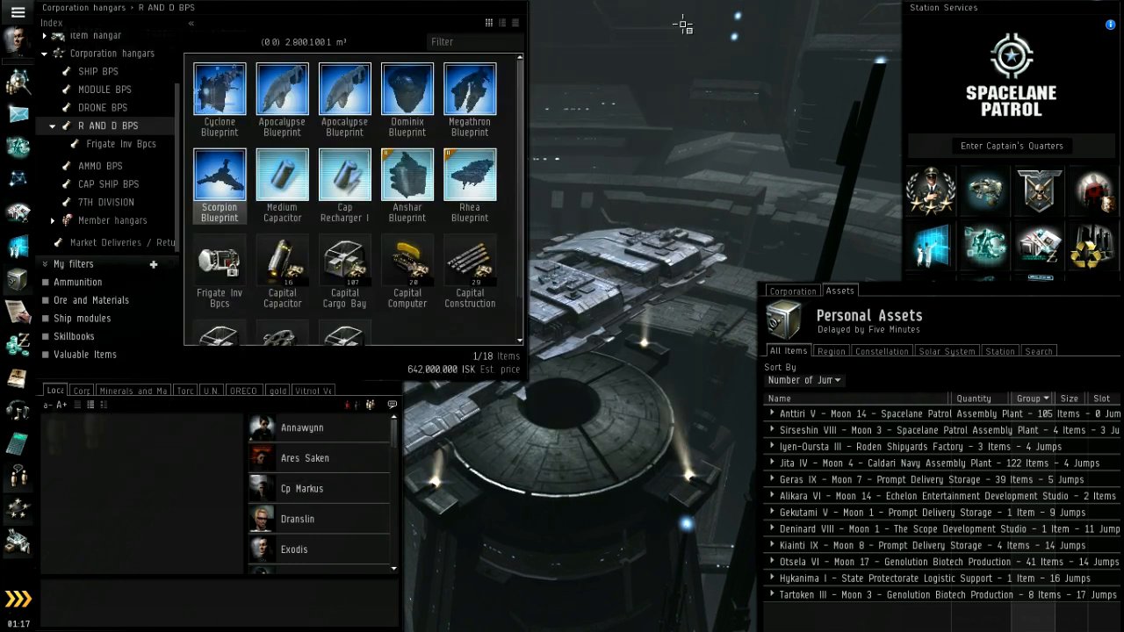
scroll(518, 273, "down", 1)
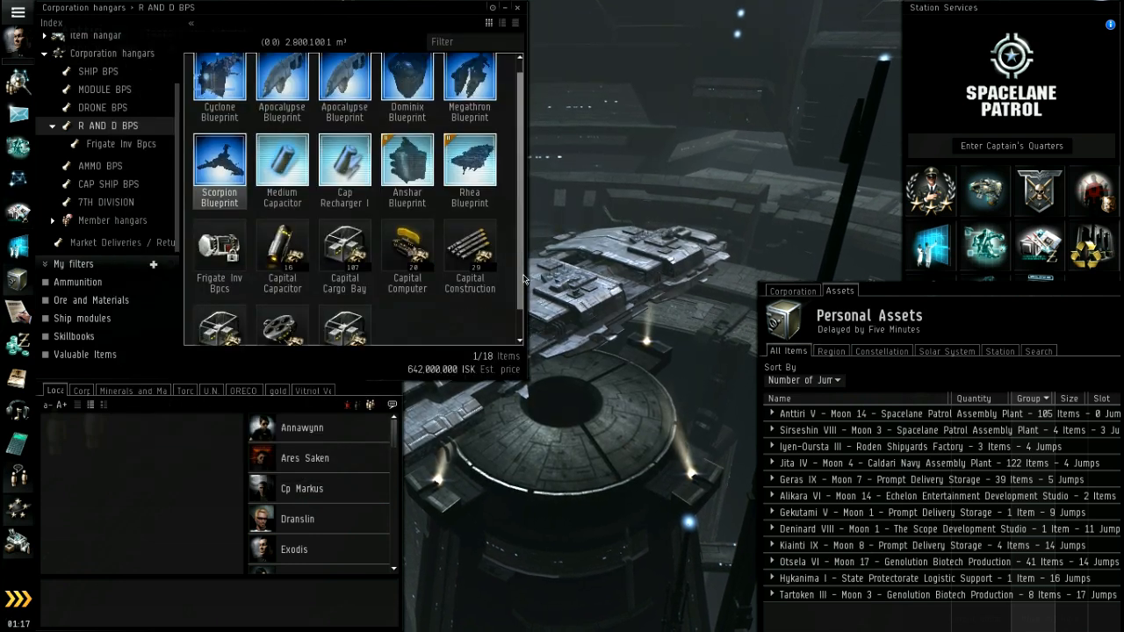
scroll(524, 279, "down", 1)
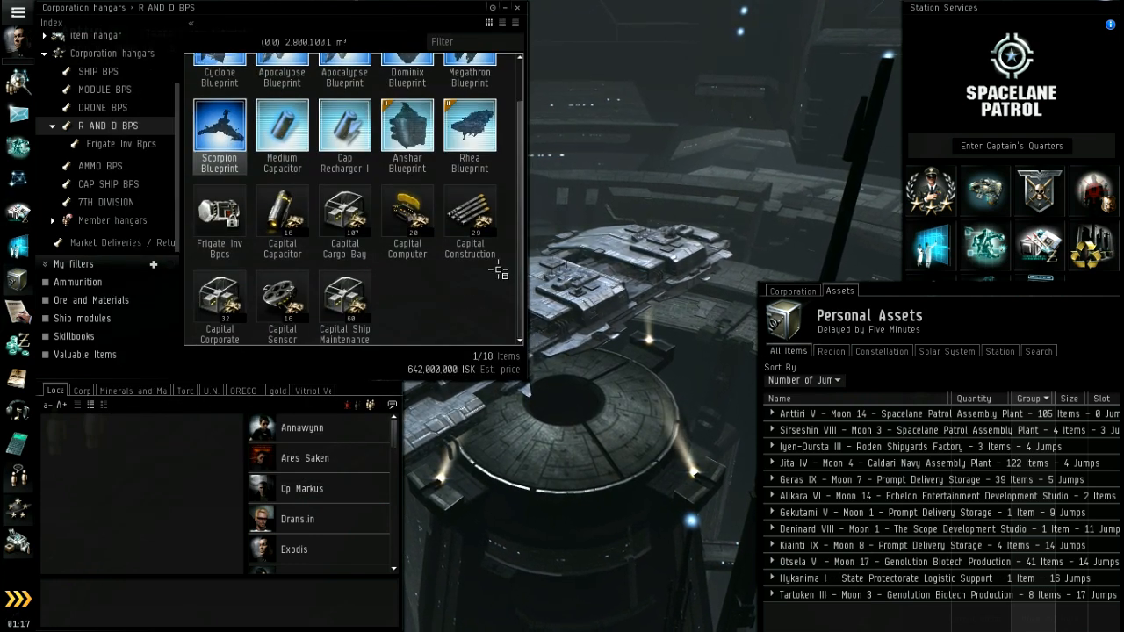
right_click(220, 127)
left_click(242, 145)
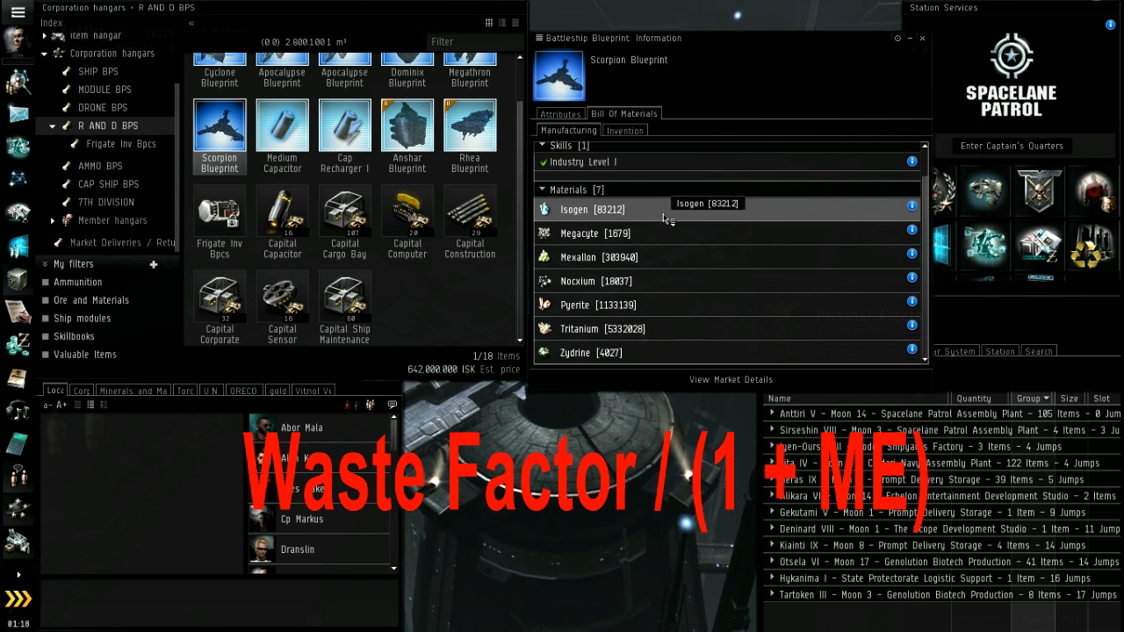
left_click(561, 114)
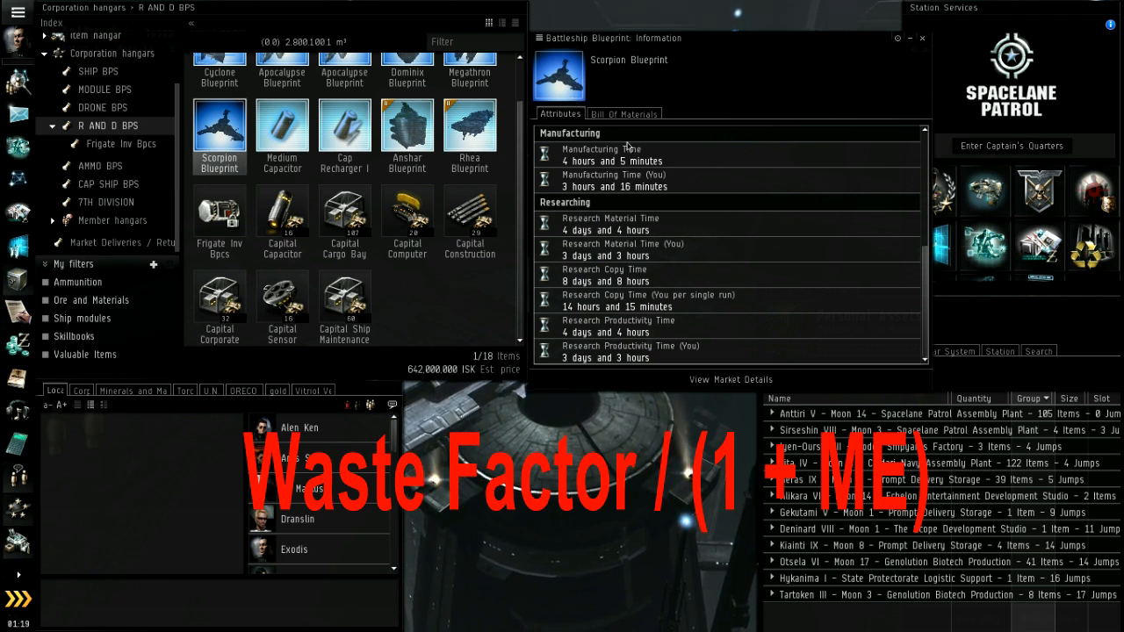
scroll(632, 246, "up", 5)
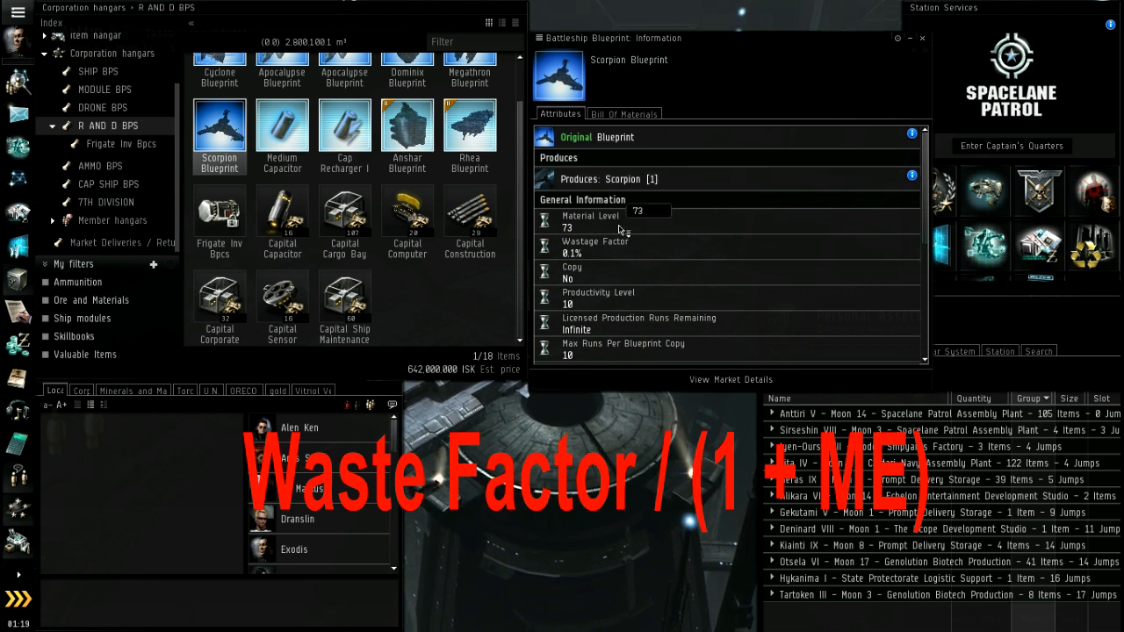
mouse_move(572, 247)
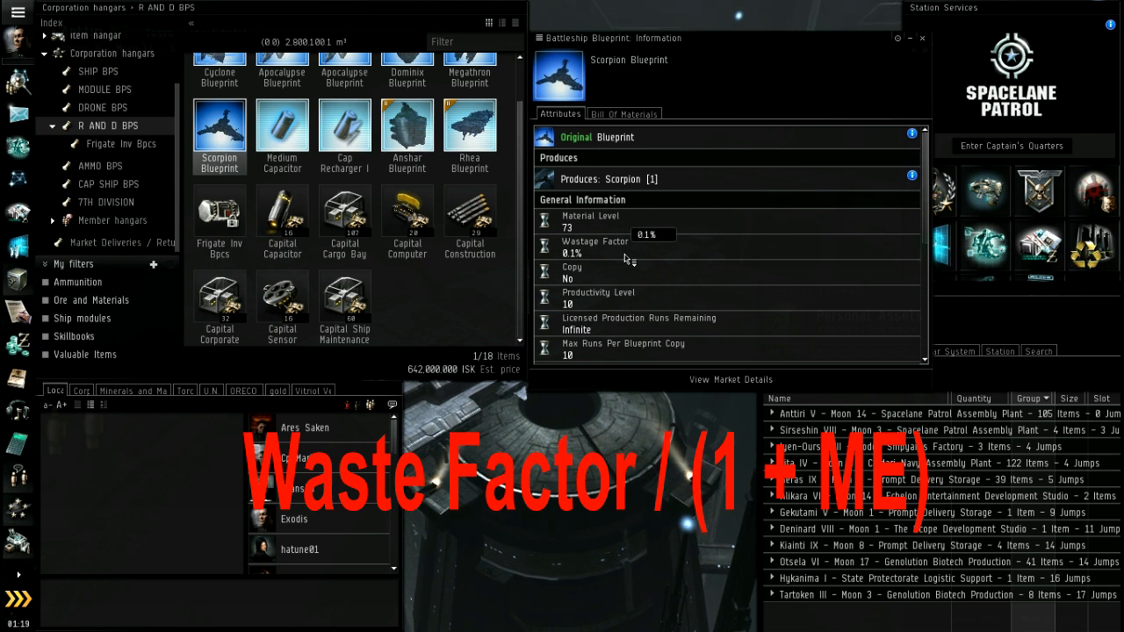
scroll(626, 258, "down", 3)
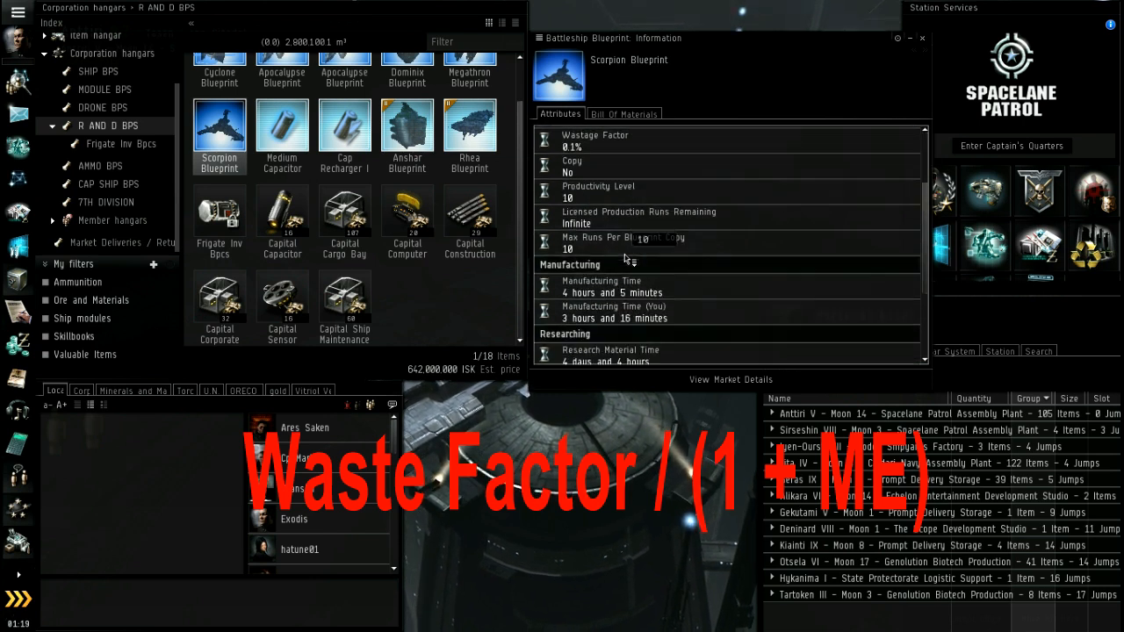
scroll(626, 258, "up", 3)
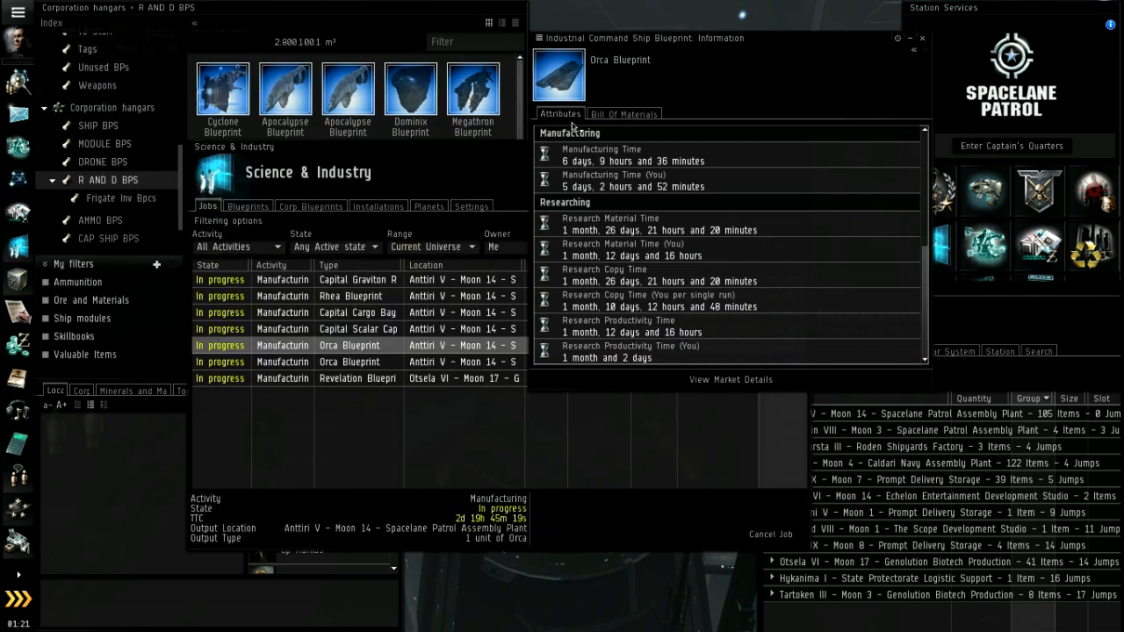
scroll(615, 220, "up", 5)
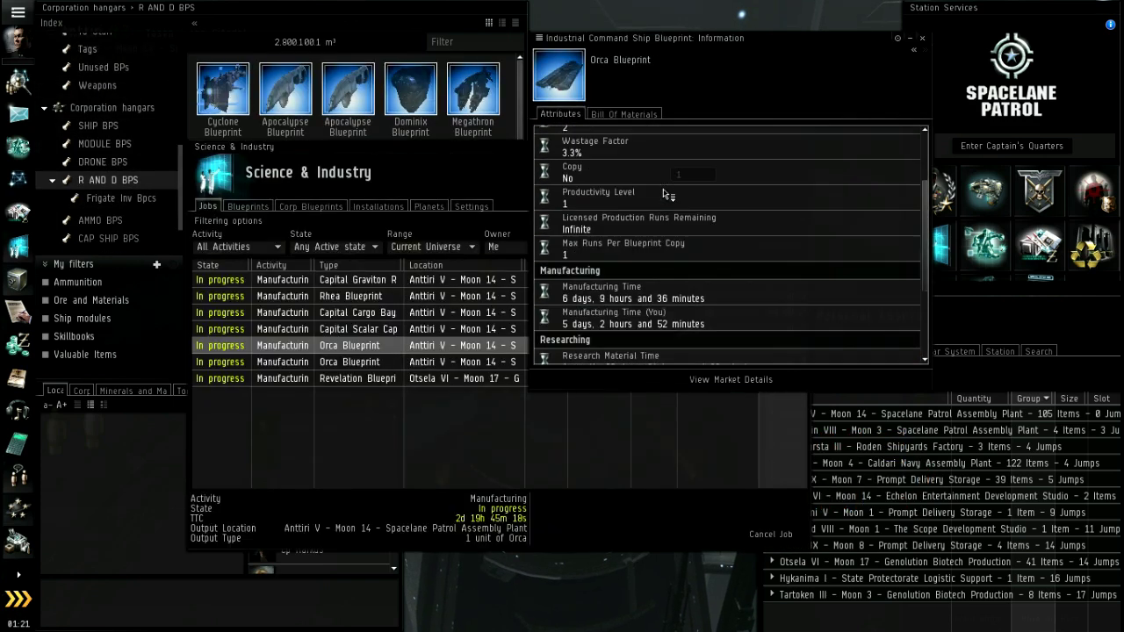
Step: Compare the Orca Blueprint's attributes and waste with its bill of materials of skills and seven capital components
left_click(623, 115)
scroll(729, 264, "down", 4)
scroll(764, 264, "down", 2)
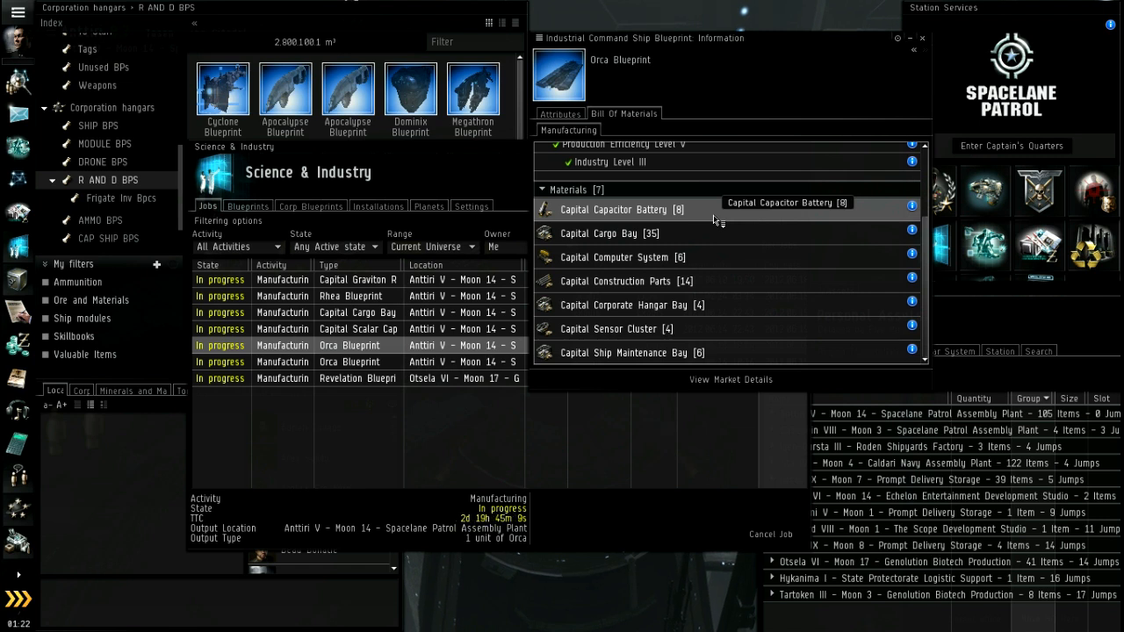
left_click(572, 115)
scroll(710, 205, "up", 5)
scroll(709, 205, "up", 5)
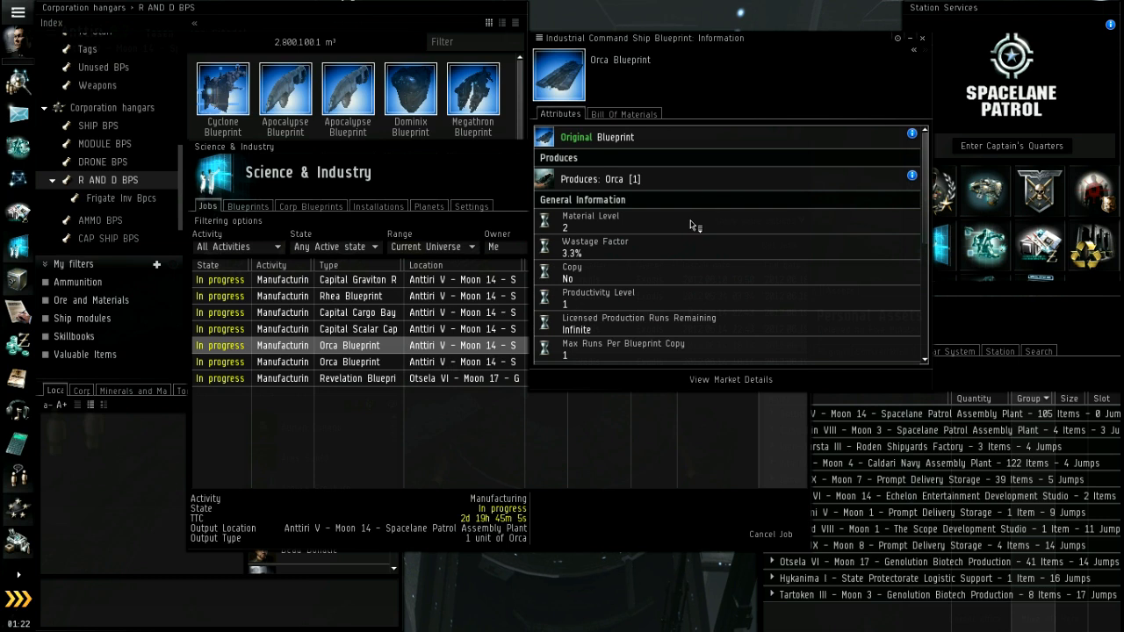
left_click(620, 114)
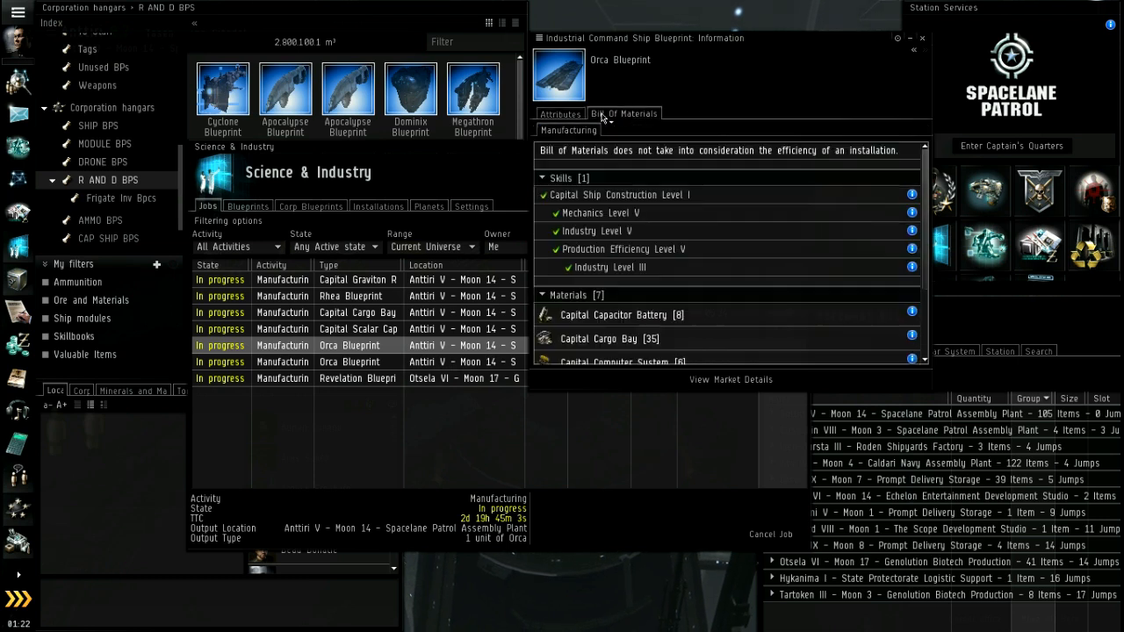
left_click(571, 115)
mouse_move(608, 254)
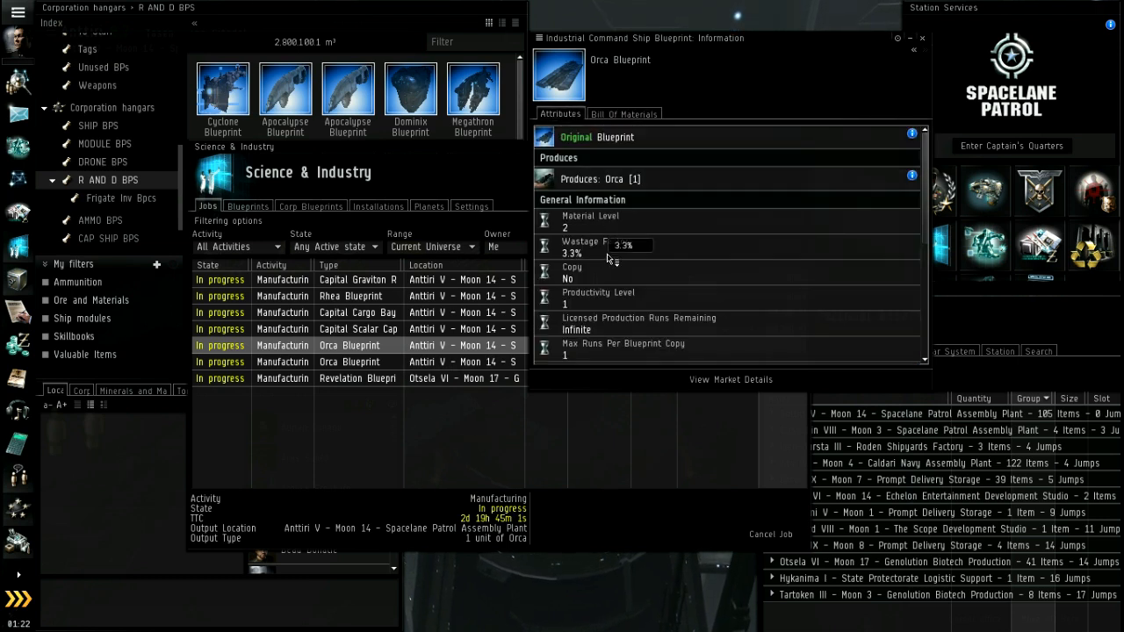
left_click(623, 114)
scroll(738, 260, "down", 3)
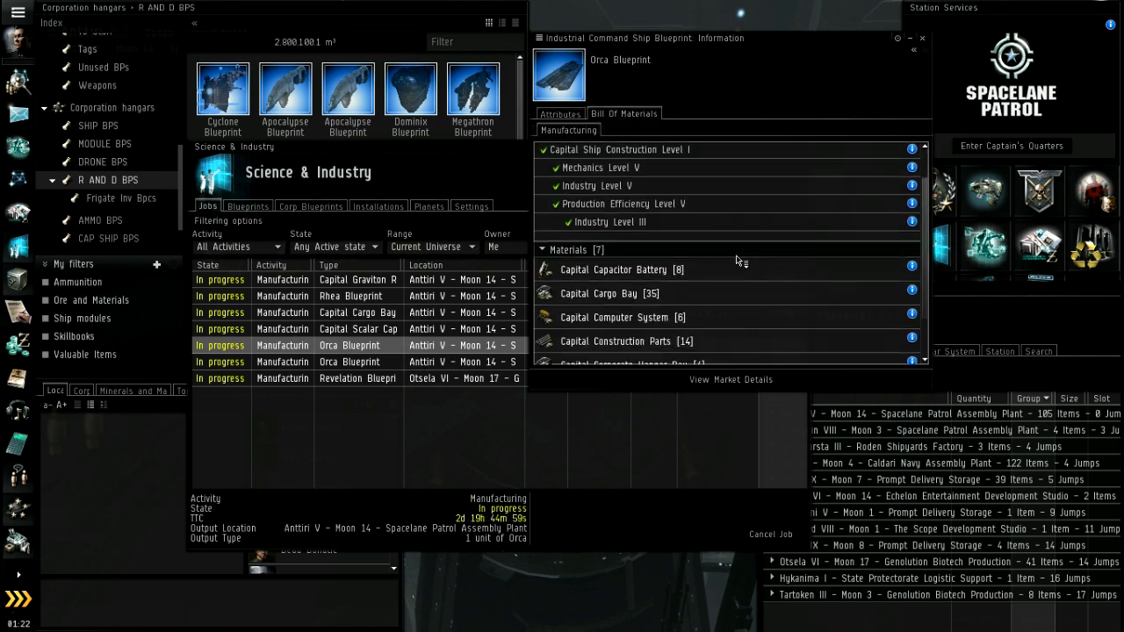
scroll(738, 260, "down", 3)
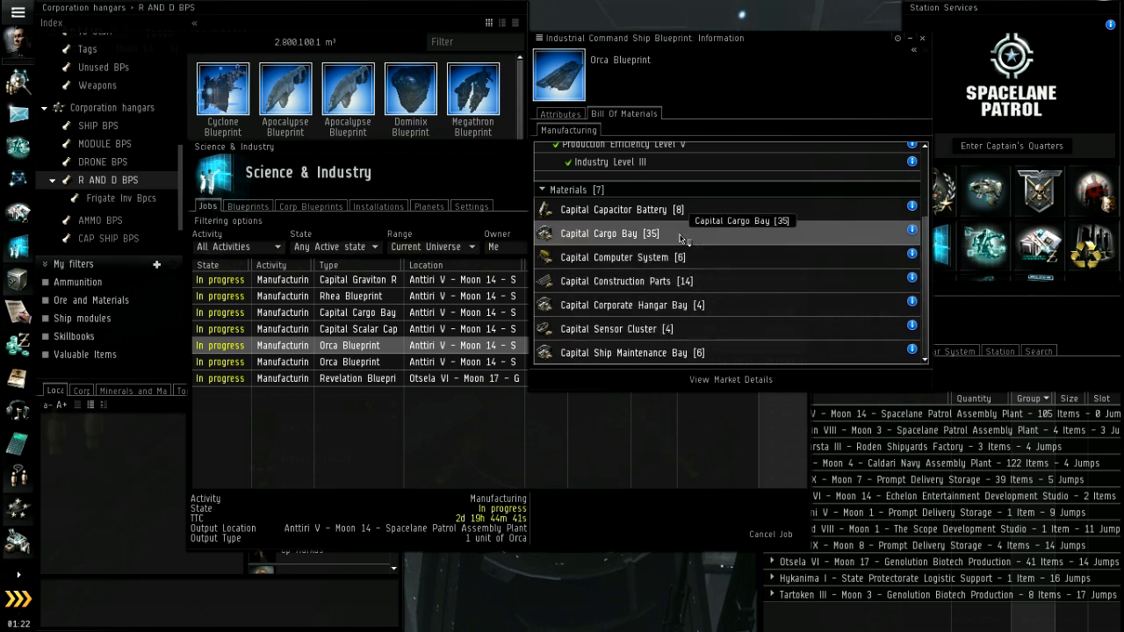
left_click(560, 115)
scroll(648, 166, "up", 5)
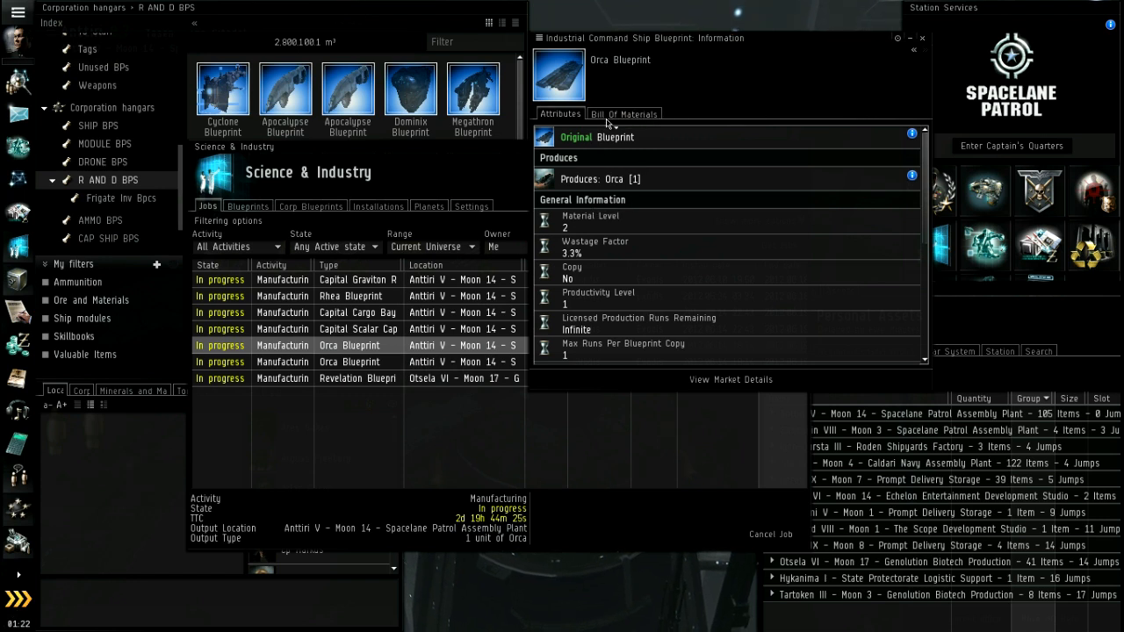
left_click(623, 114)
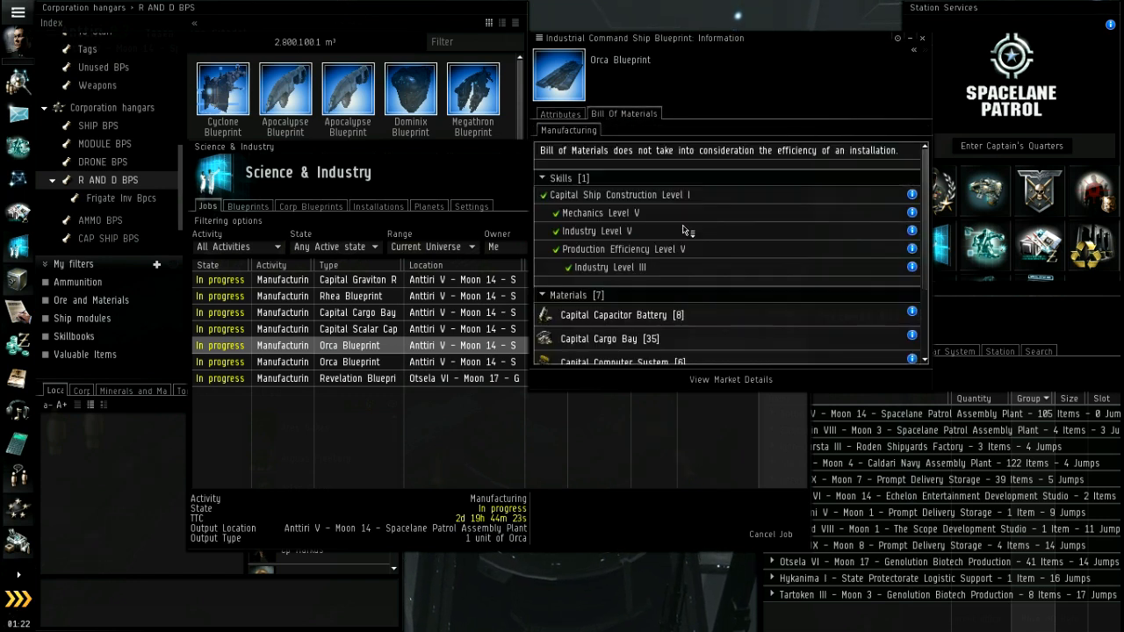
left_click(560, 114)
scroll(715, 235, "down", 5)
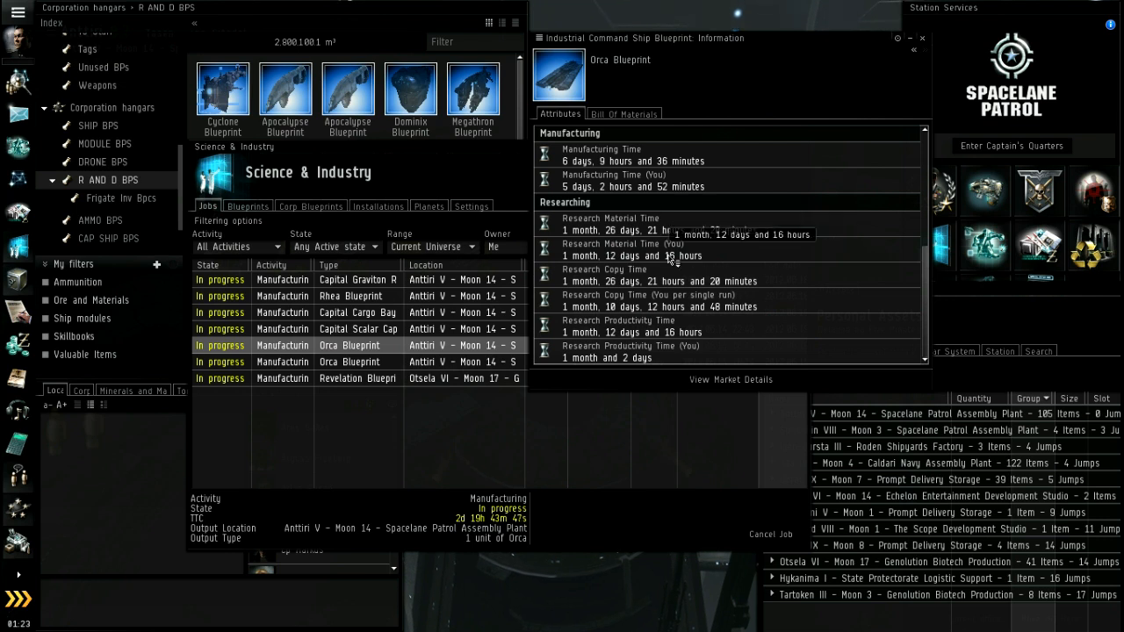
mouse_move(643, 256)
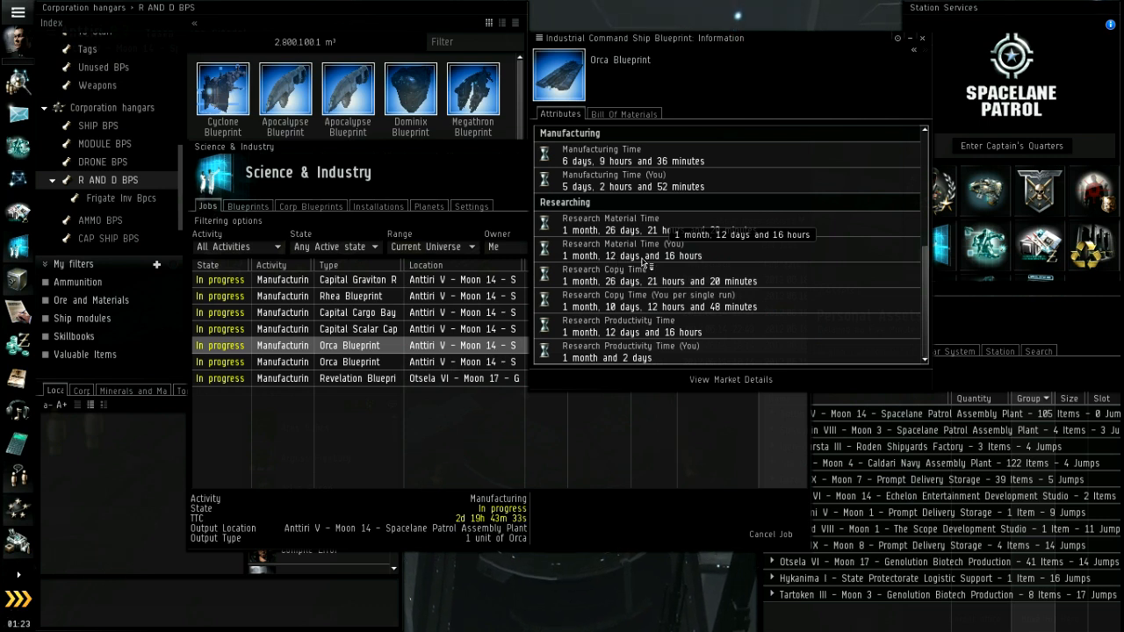
scroll(644, 261, "up", 5)
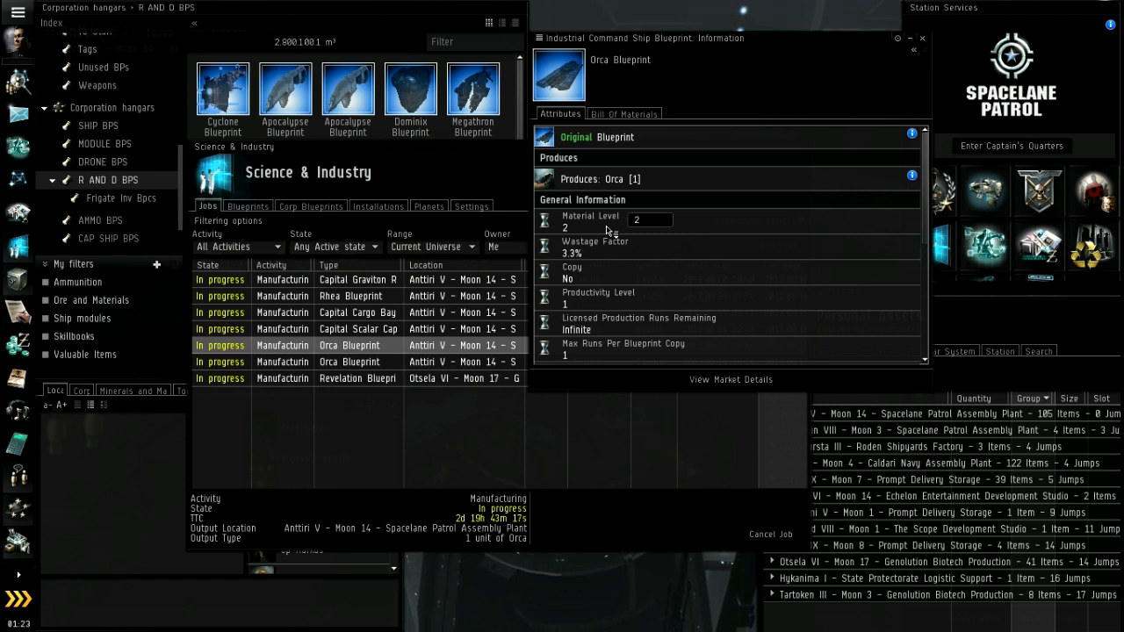
Step: Close the Orca blueprint information, leaving the Science & Industry jobs list
left_click(922, 38)
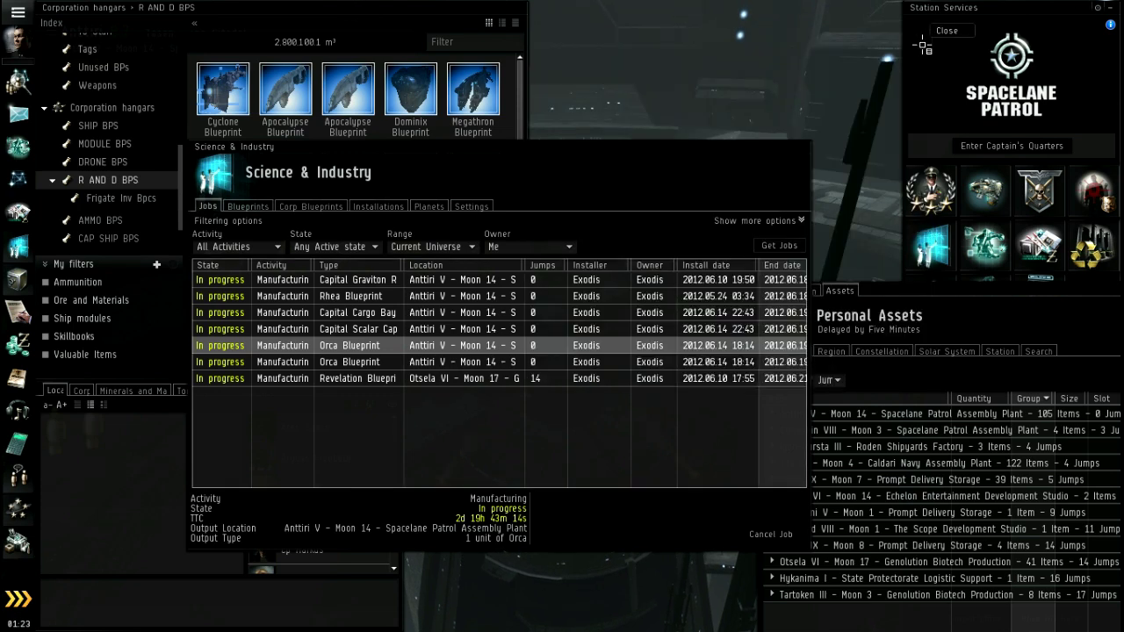
Step: Close the industry jobs and show the Cyclone blueprint's info and bill of materials with six minerals
left_click(809, 147)
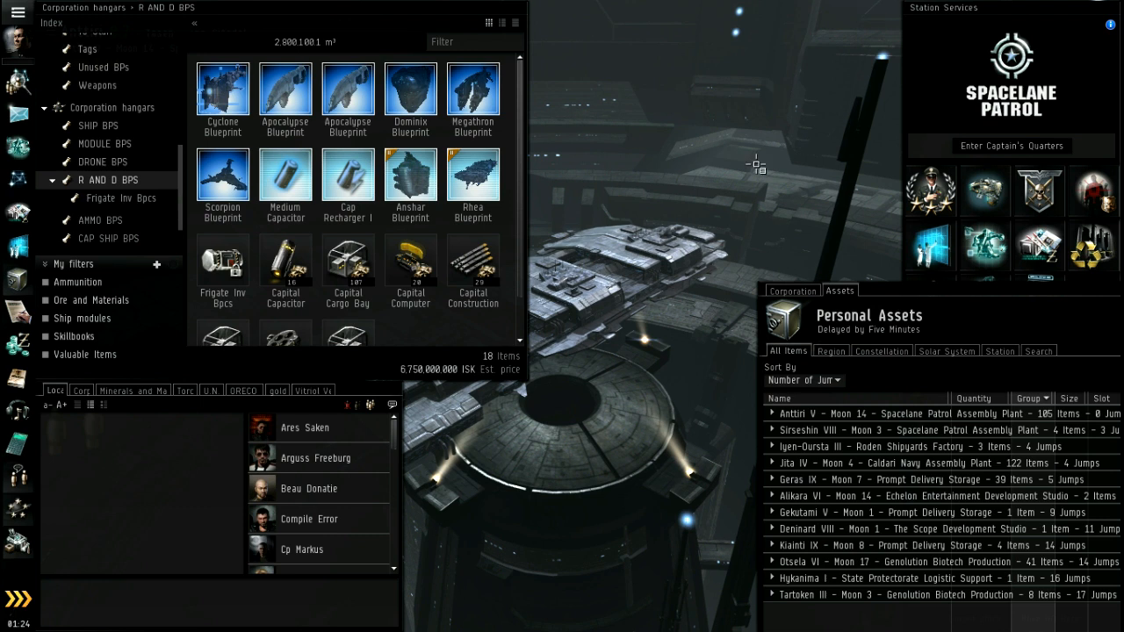
right_click(223, 97)
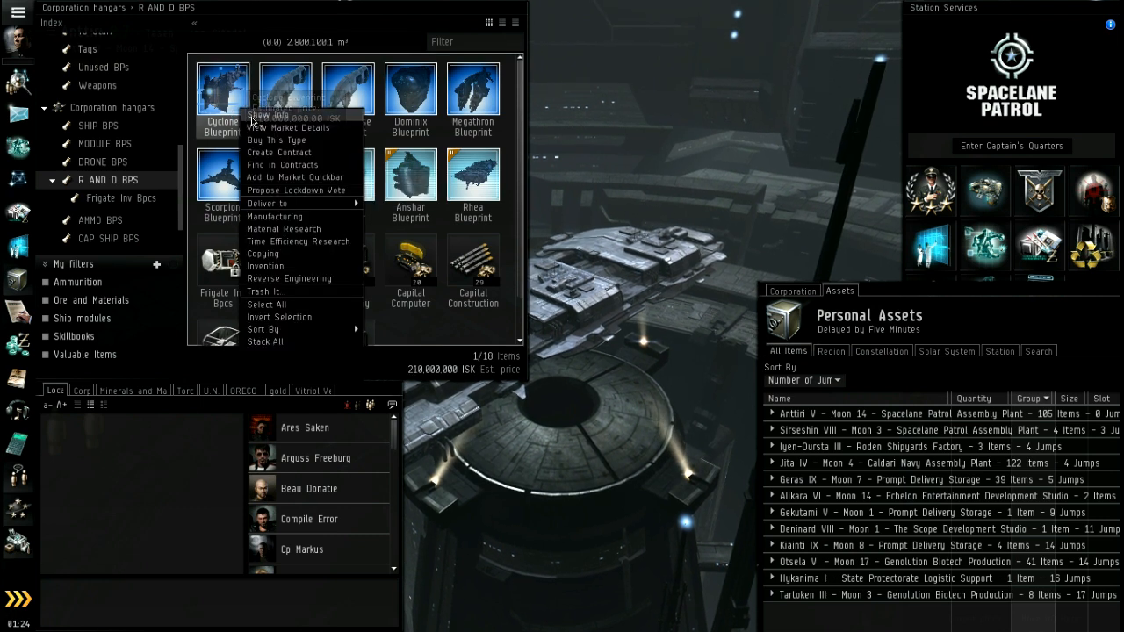
left_click(268, 115)
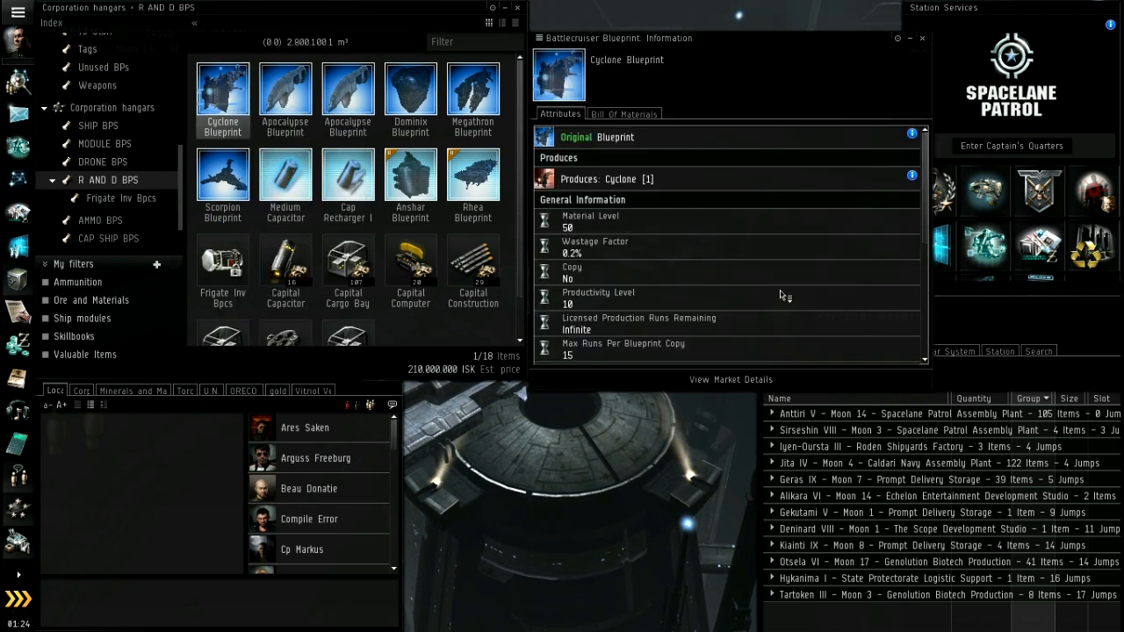
mouse_move(623, 114)
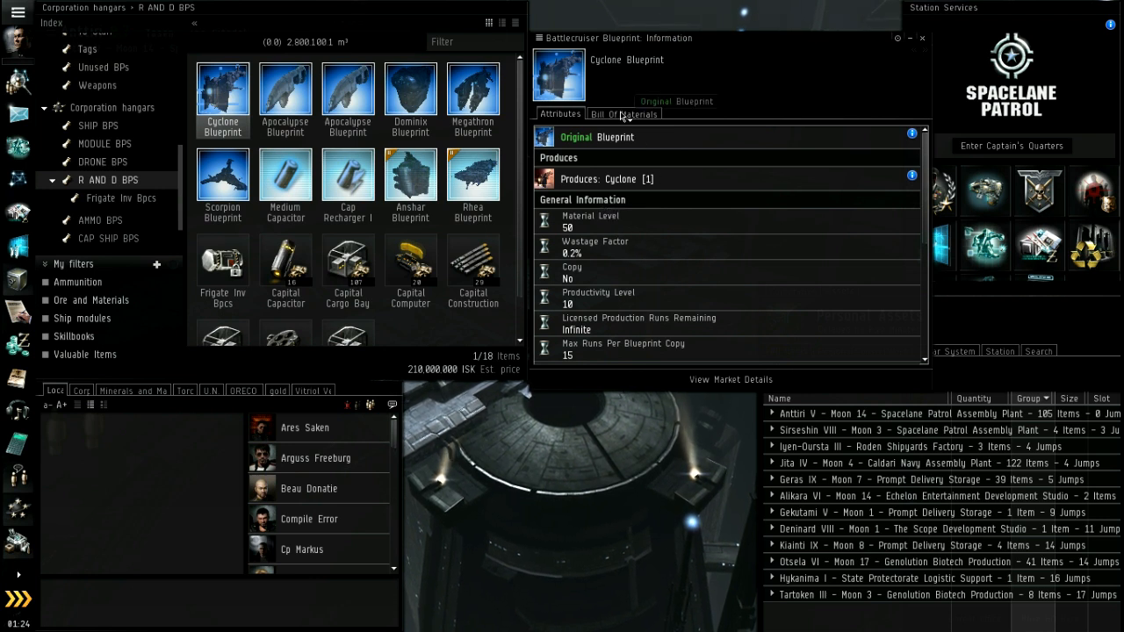
scroll(702, 282, "down", 5)
scroll(707, 289, "down", 3)
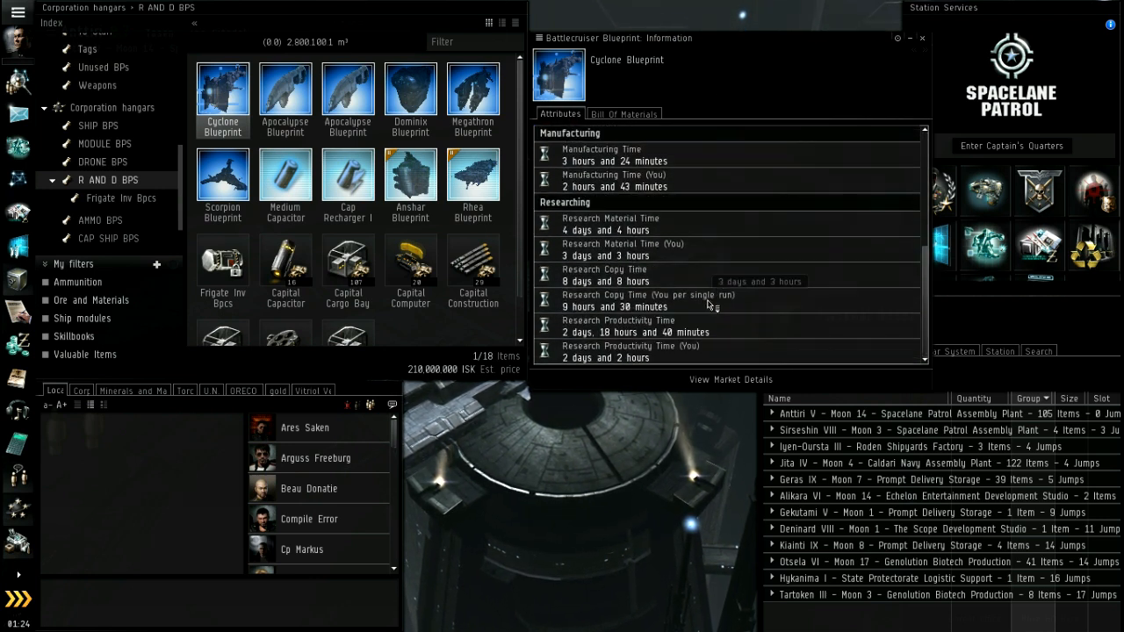
scroll(720, 312, "up", 8)
scroll(722, 316, "up", 1)
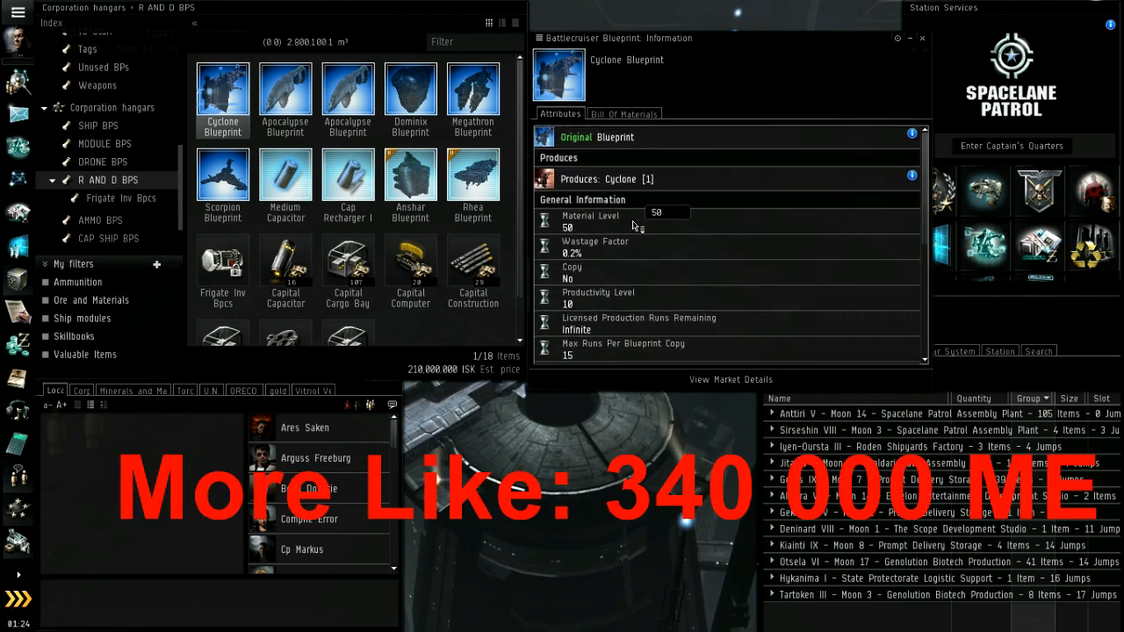
left_click(622, 114)
scroll(746, 205, "down", 1)
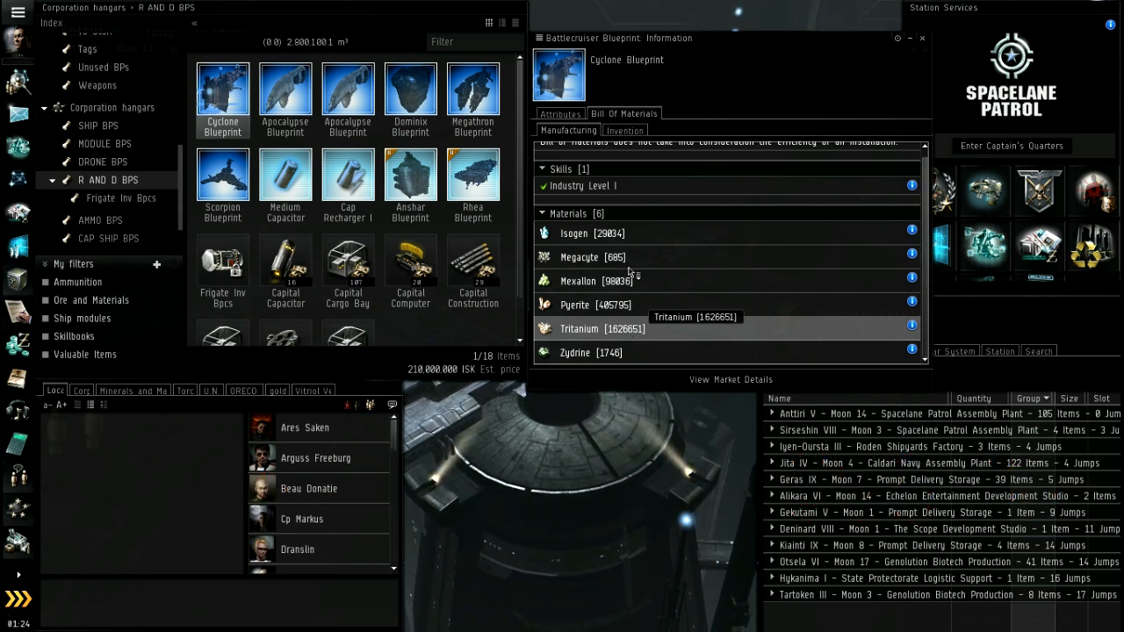
left_click(561, 114)
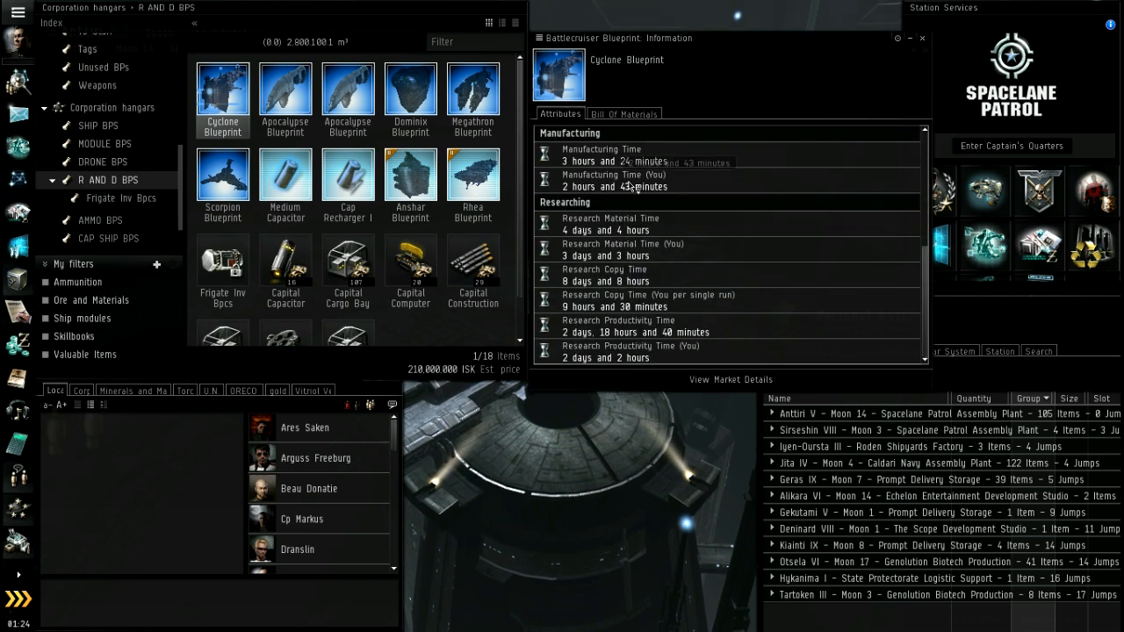
scroll(606, 220, "up", 5)
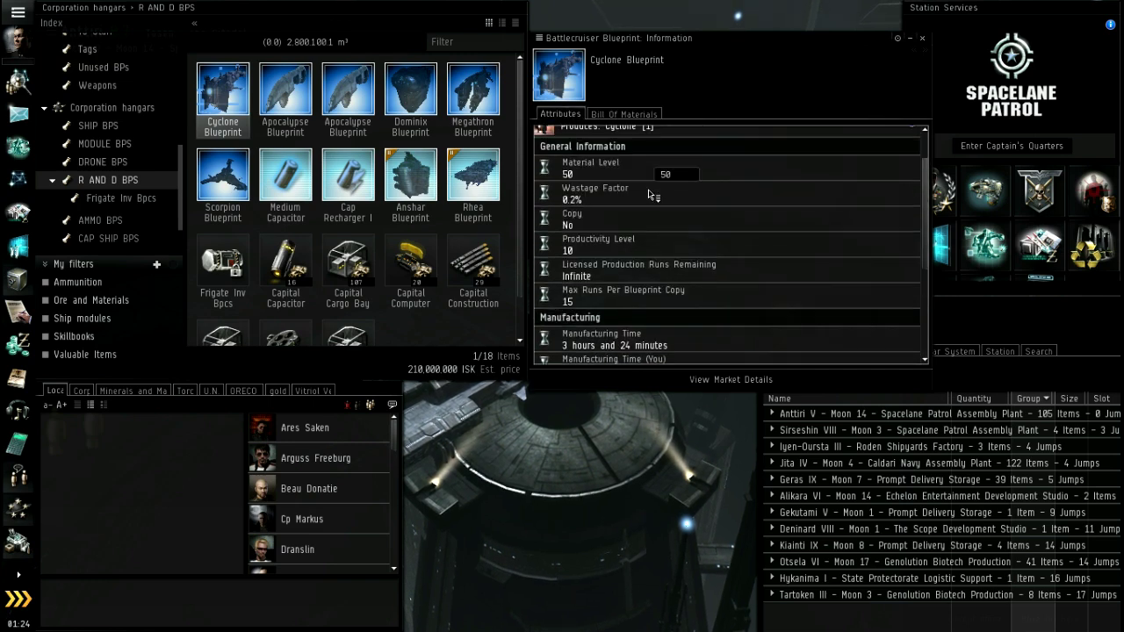
left_click(623, 114)
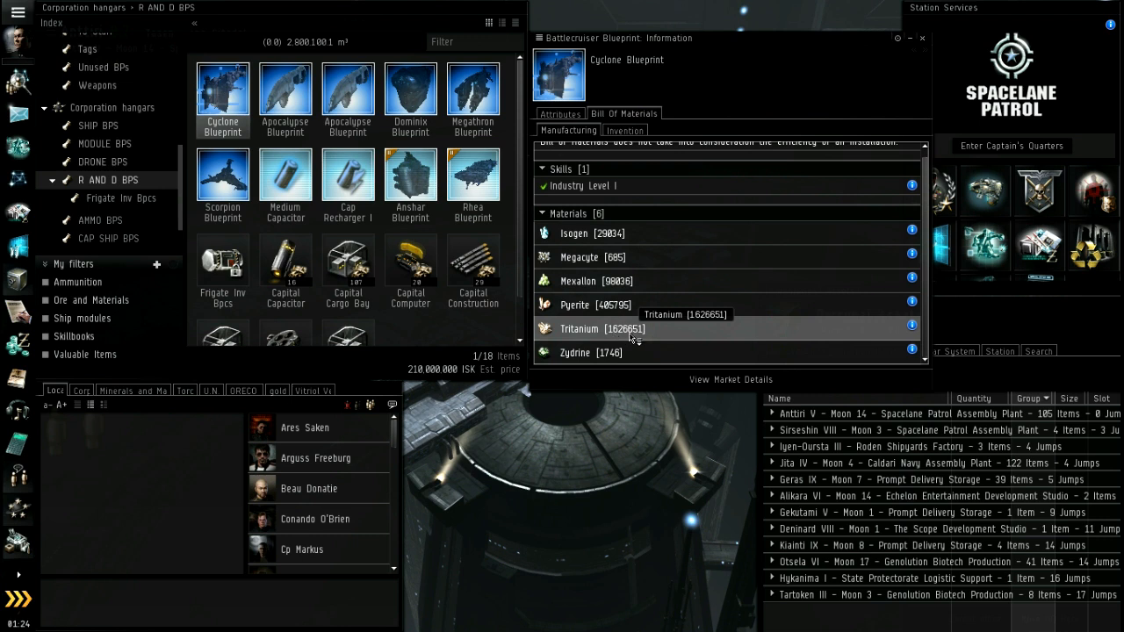
left_click(560, 114)
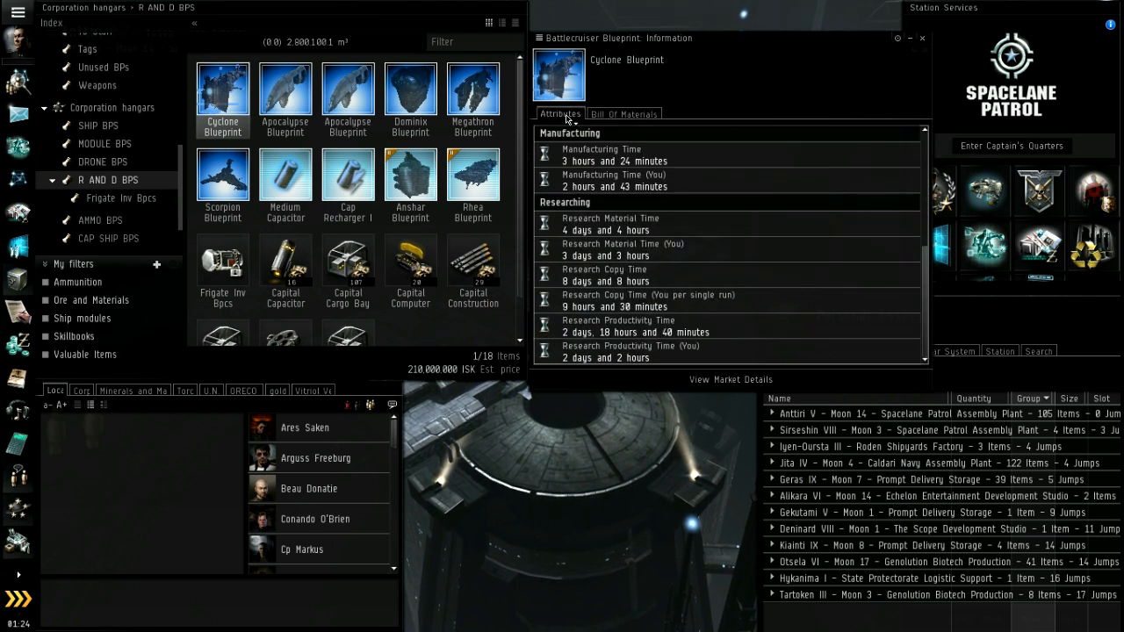
scroll(646, 221, "up", 3)
scroll(645, 221, "up", 4)
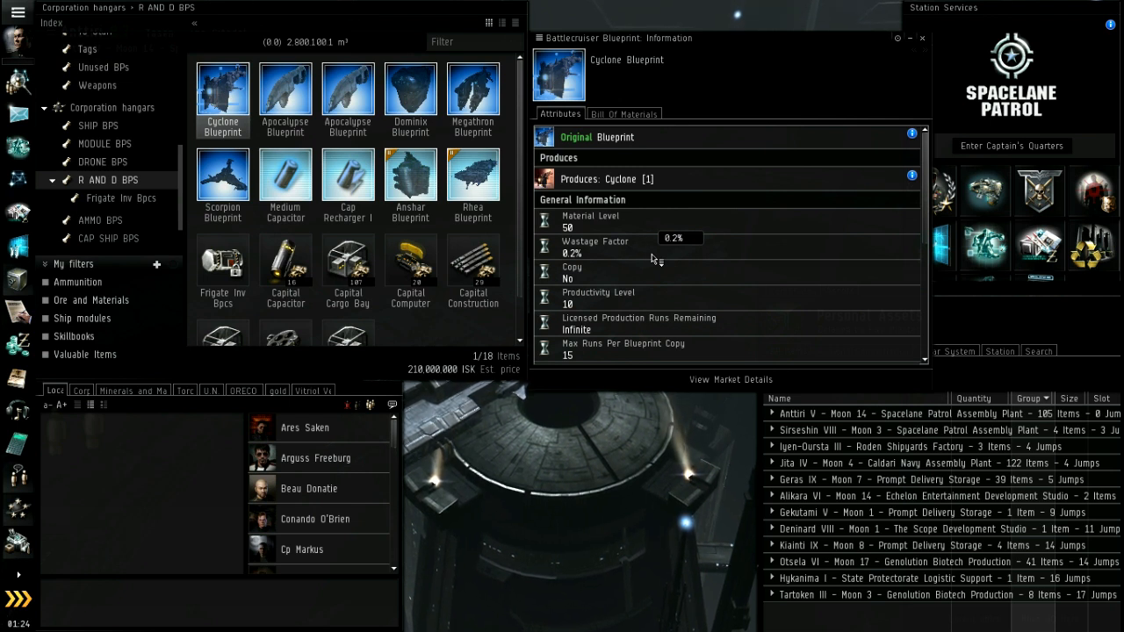
scroll(653, 258, "down", 1)
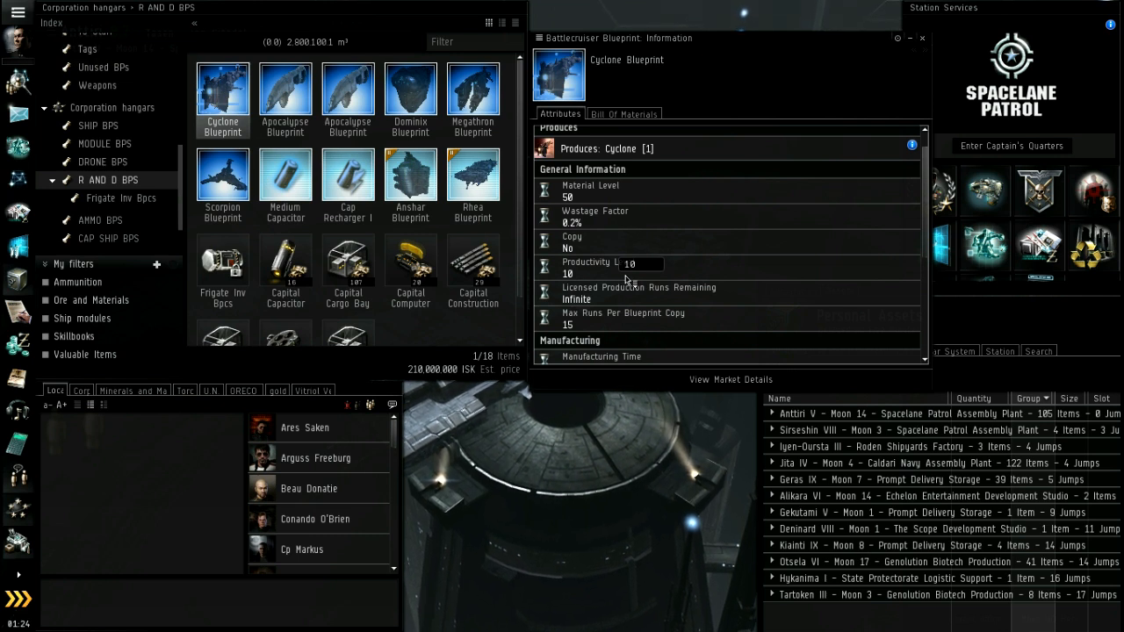
scroll(627, 277, "down", 3)
scroll(663, 272, "down", 2)
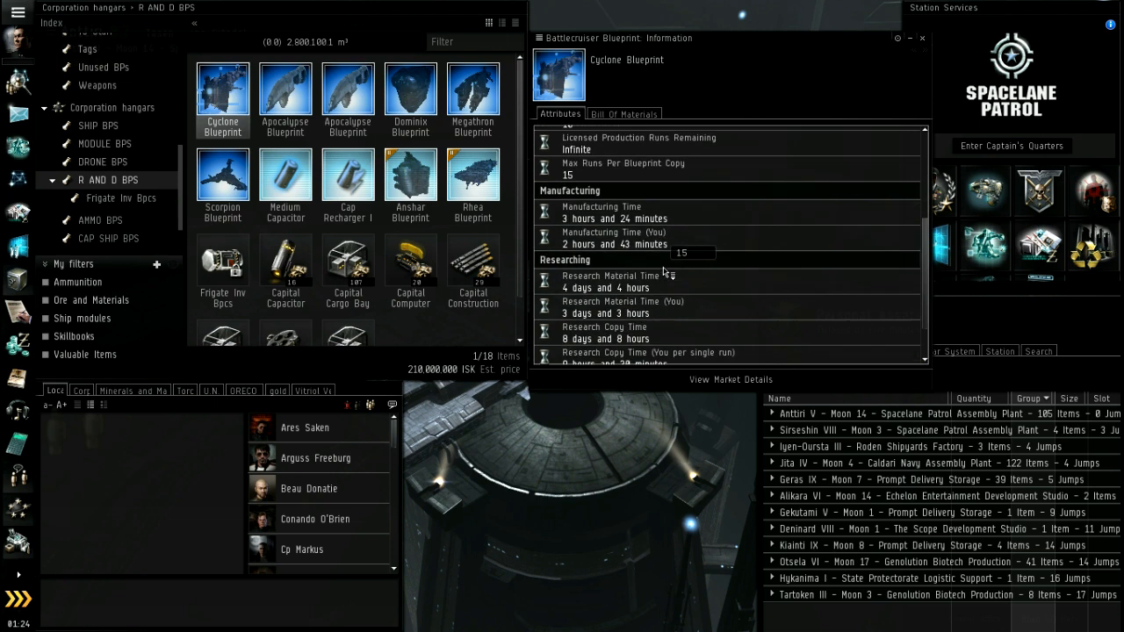
scroll(666, 272, "down", 2)
scroll(666, 272, "down", 2)
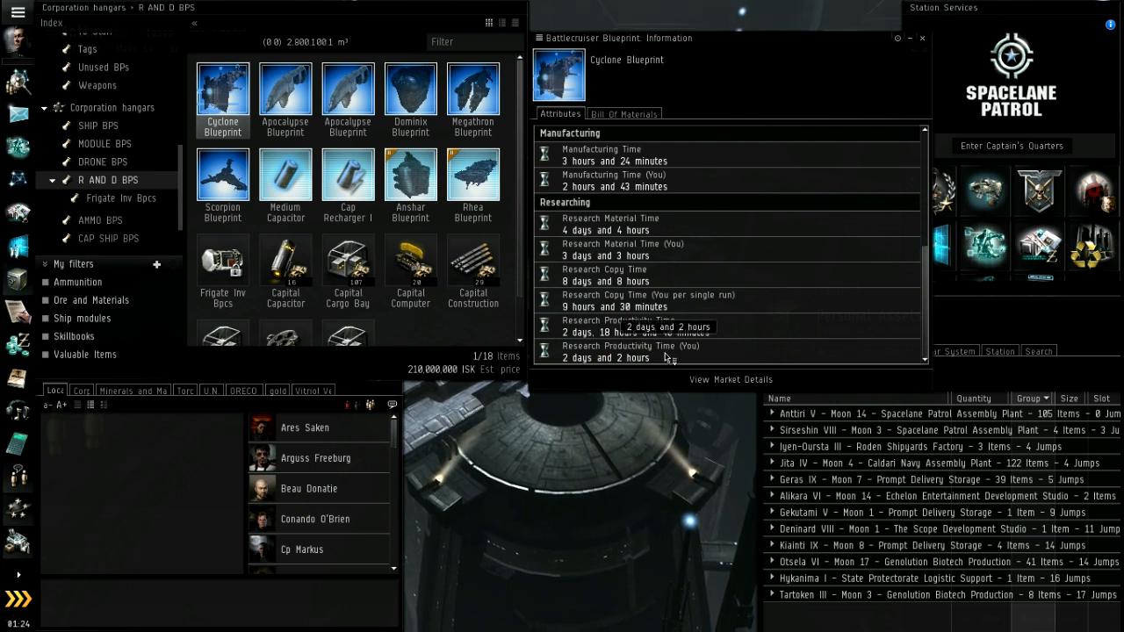
scroll(656, 351, "up", 3)
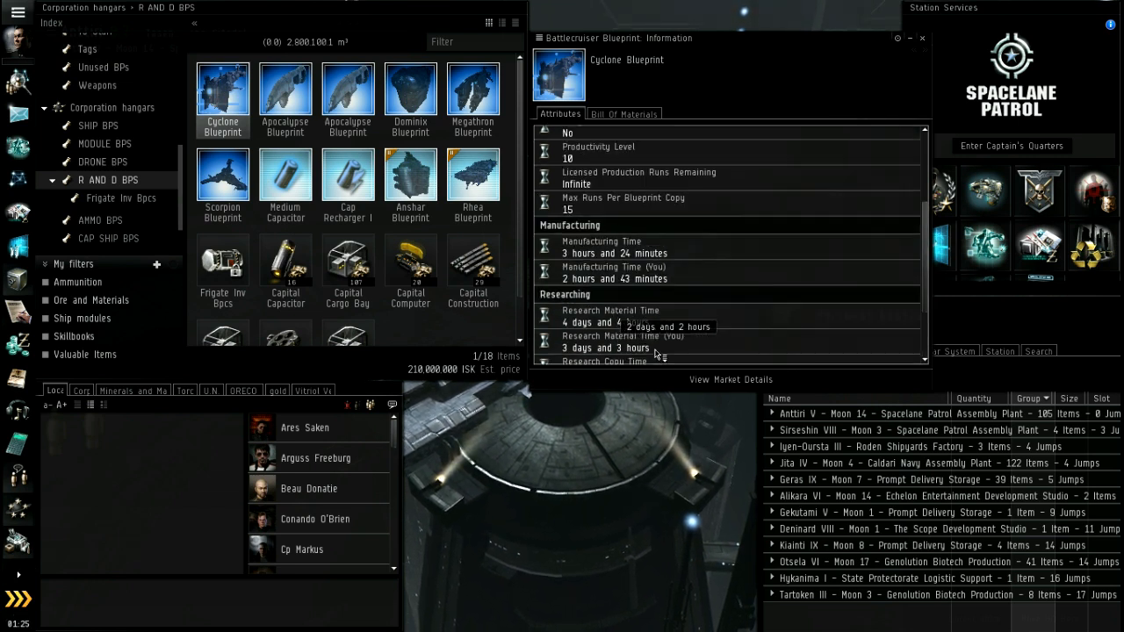
scroll(656, 352, "down", 2)
scroll(656, 352, "up", 4)
scroll(656, 351, "up", 2)
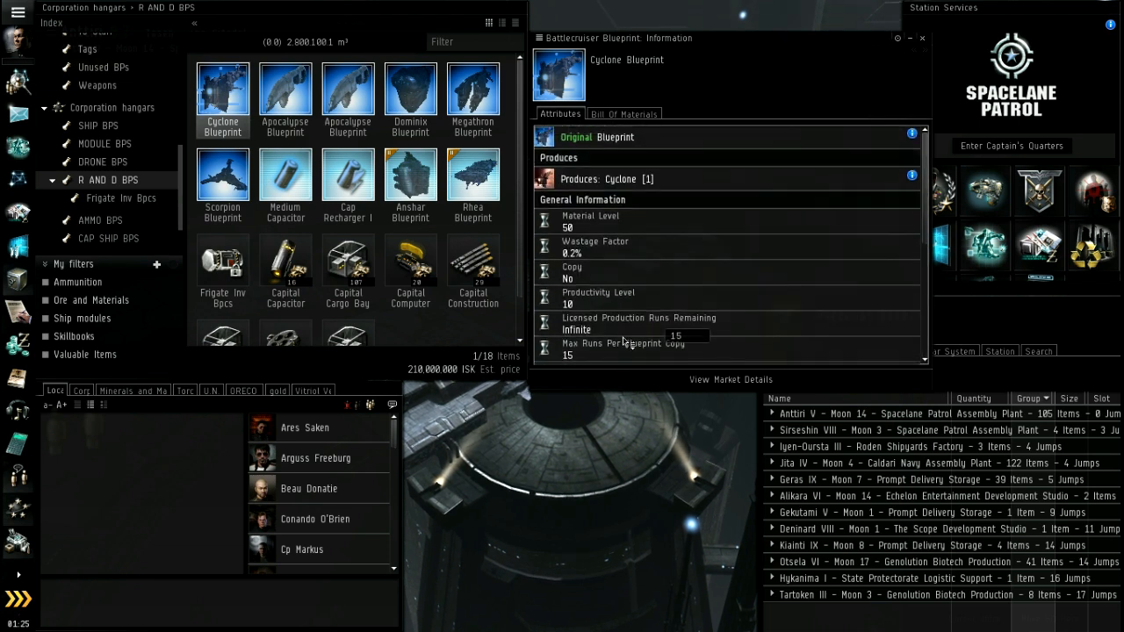
scroll(614, 290, "down", 1)
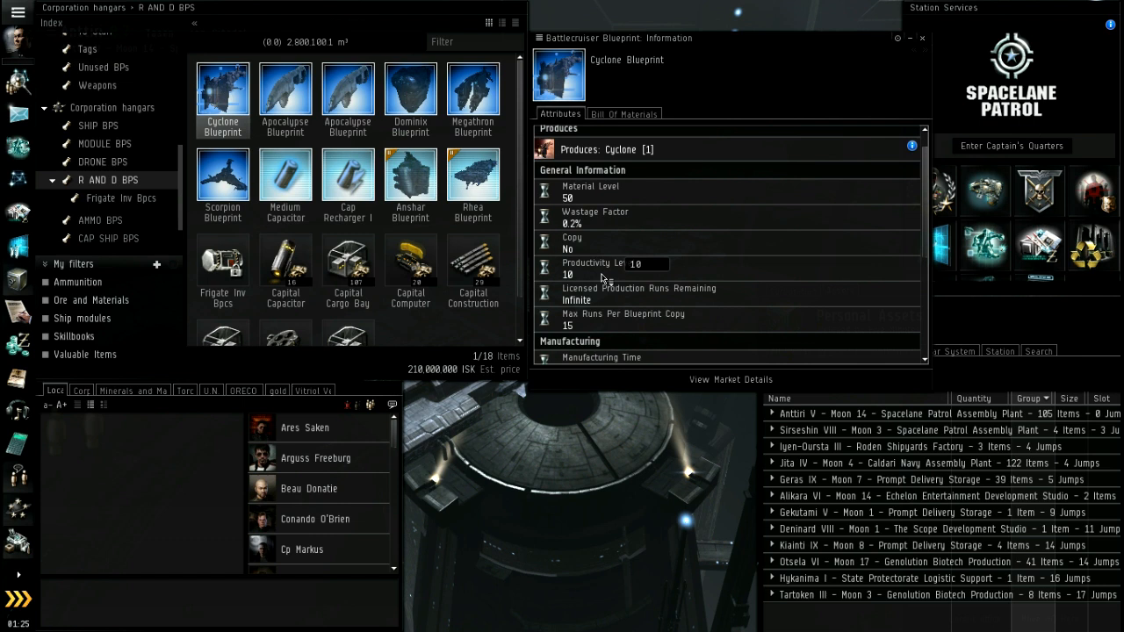
scroll(623, 281, "down", 3)
scroll(650, 298, "down", 3)
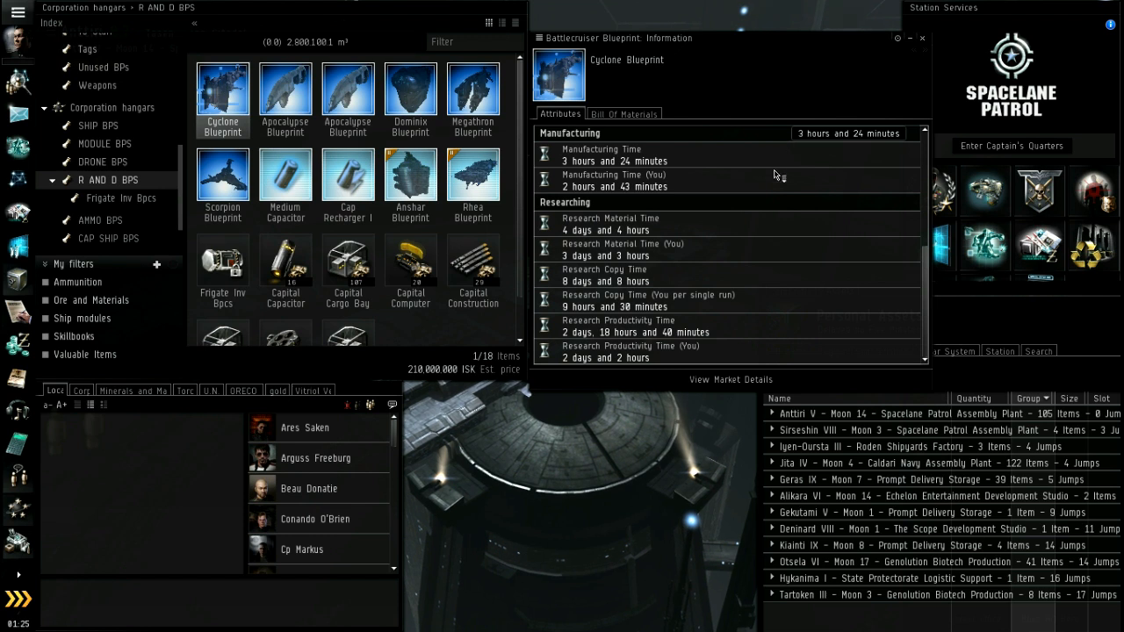
scroll(776, 193, "up", 3)
scroll(769, 237, "up", 3)
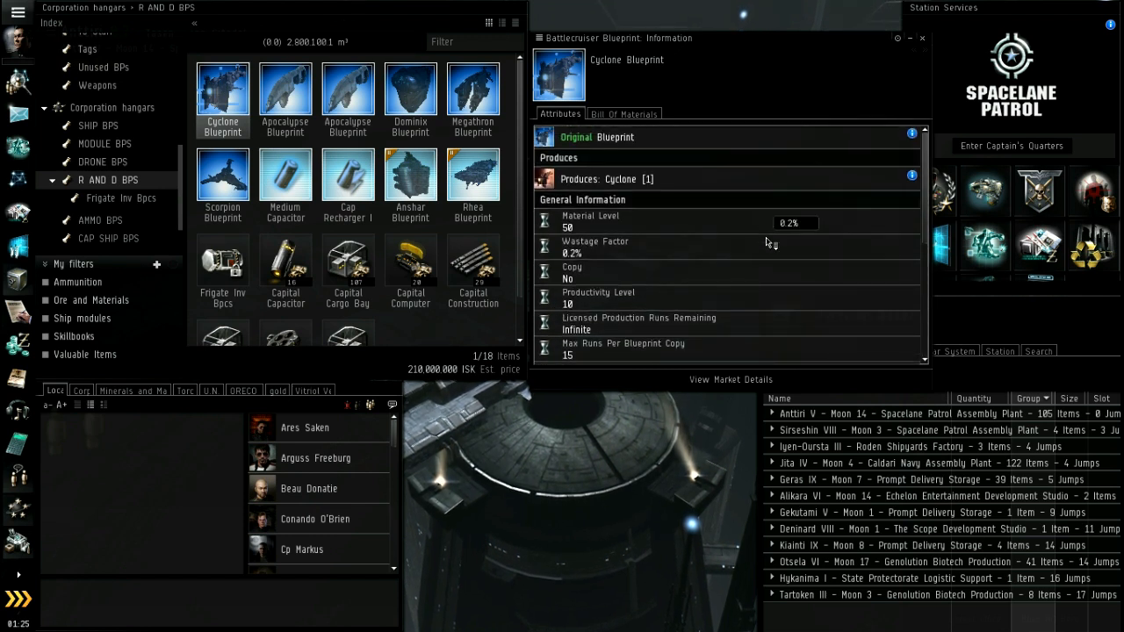